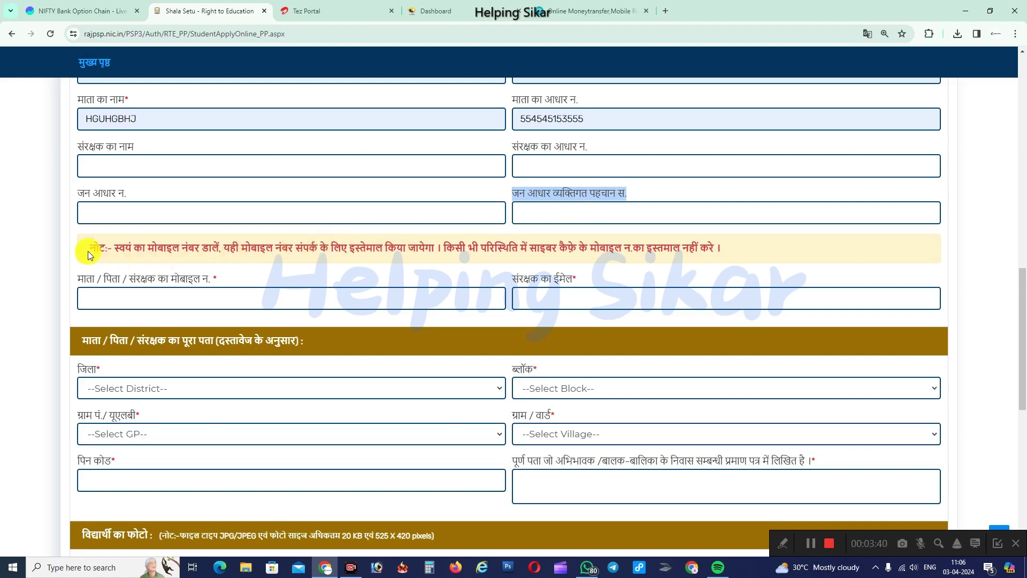
Review the note about using the parent's own mobile number and the required mobile and email fields.
{"action": "left_click_drag", "start_coordinate": [89, 251], "coordinate": [724, 252]}
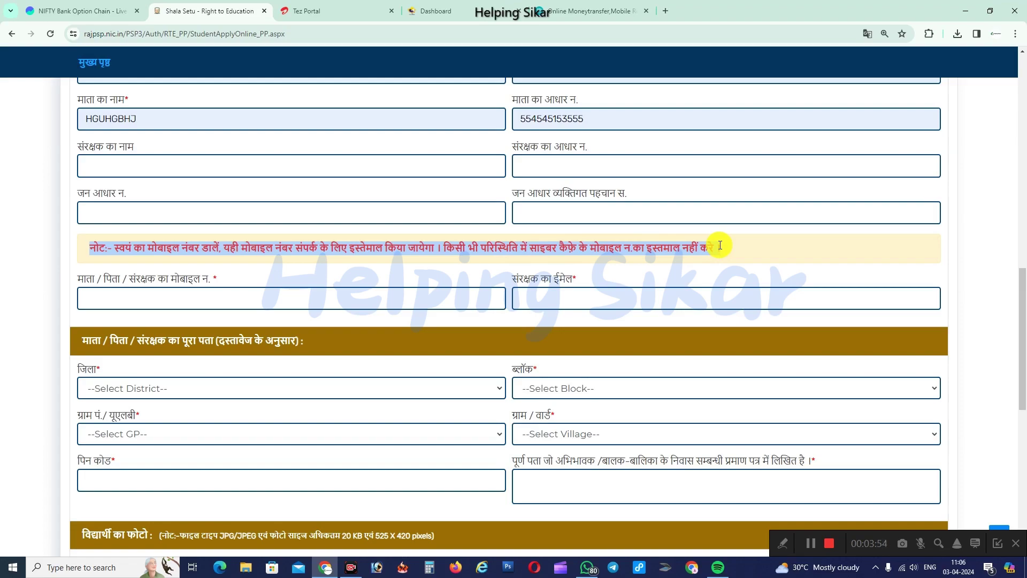
{"action": "left_click_drag", "start_coordinate": [720, 245], "coordinate": [723, 247]}
{"action": "left_click_drag", "start_coordinate": [75, 279], "coordinate": [215, 276]}
{"action": "left_click_drag", "start_coordinate": [585, 281], "coordinate": [507, 283]}
{"action": "left_click", "coordinate": [69, 340]}
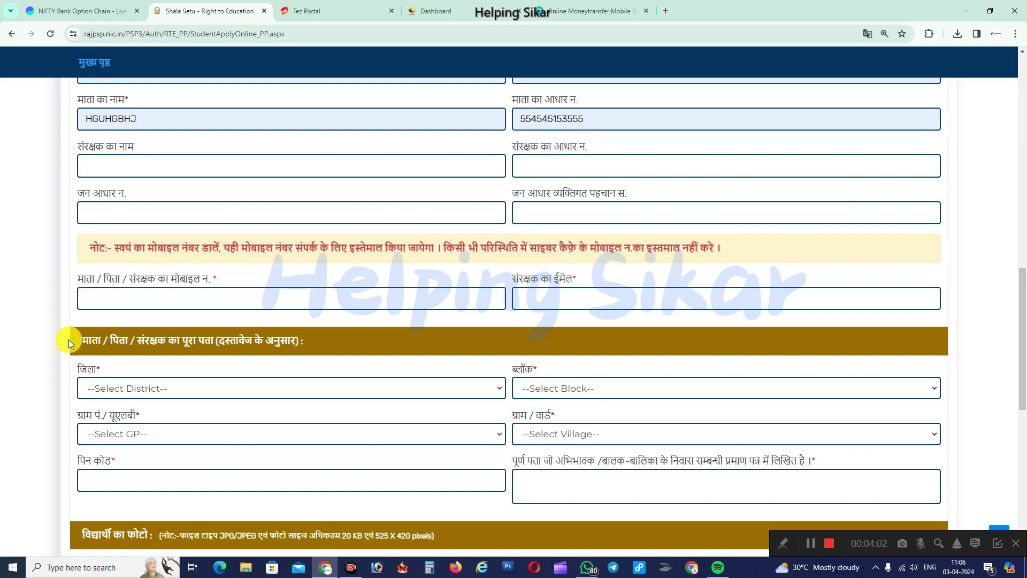
Set the parent's address district to SIKAR and the block to DANTA RAMGARH.
{"action": "scroll", "coordinate": [69, 339], "scroll_direction": "down", "scroll_amount": 4}
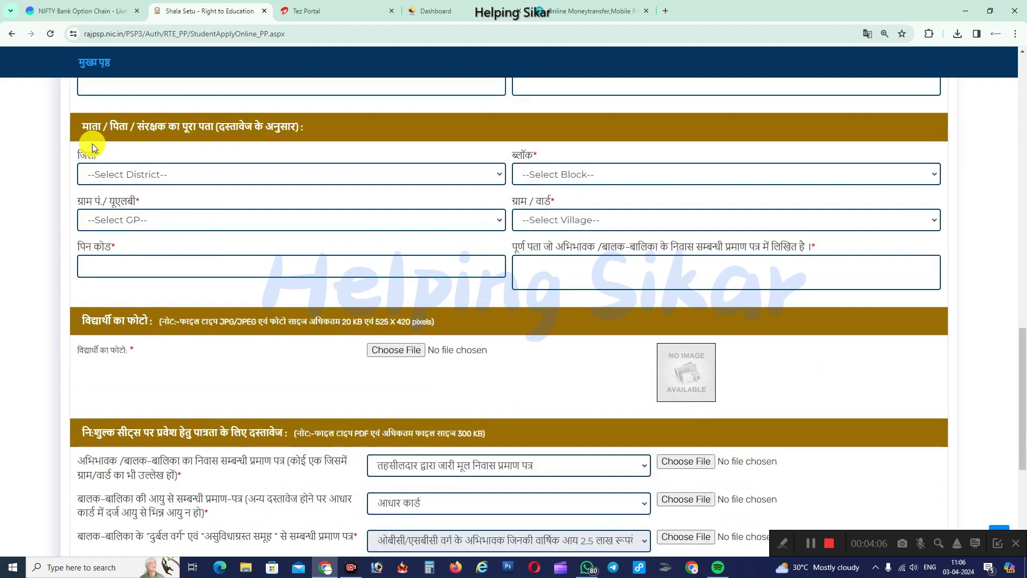
{"action": "left_click", "coordinate": [106, 172]}
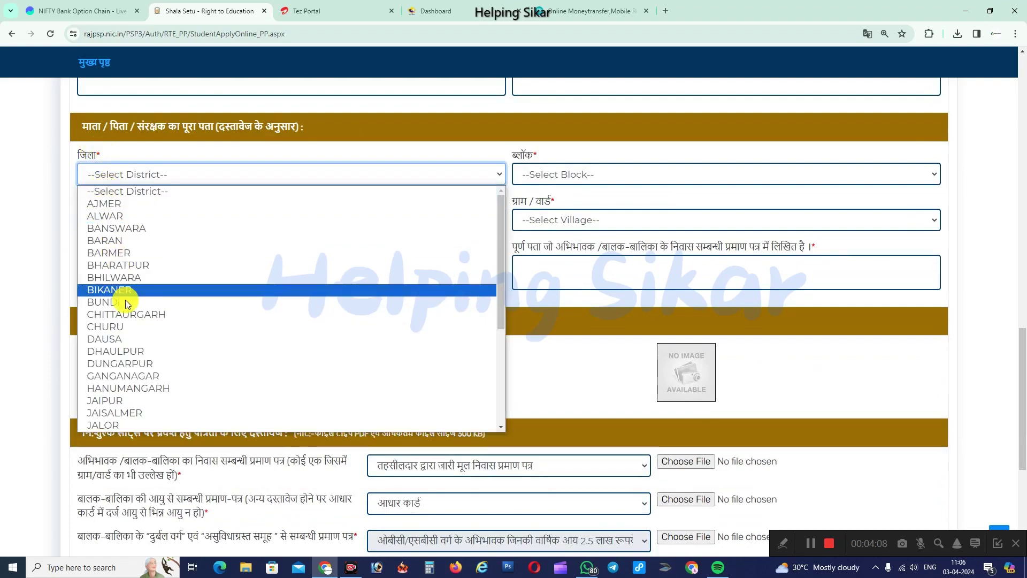
{"action": "scroll", "coordinate": [133, 374], "scroll_direction": "down", "scroll_amount": 3}
{"action": "left_click", "coordinate": [138, 390]}
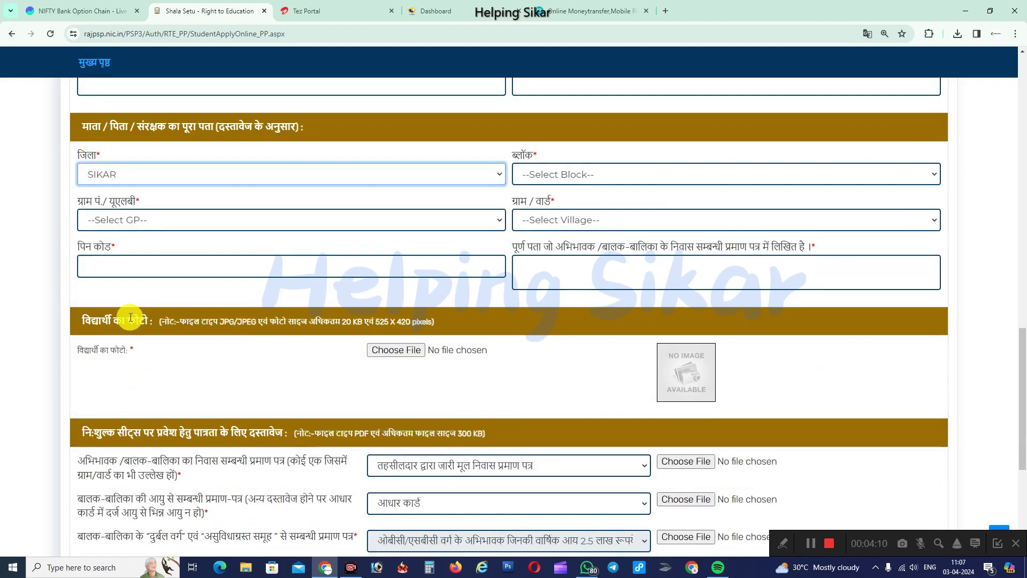
{"action": "left_click", "coordinate": [554, 176]}
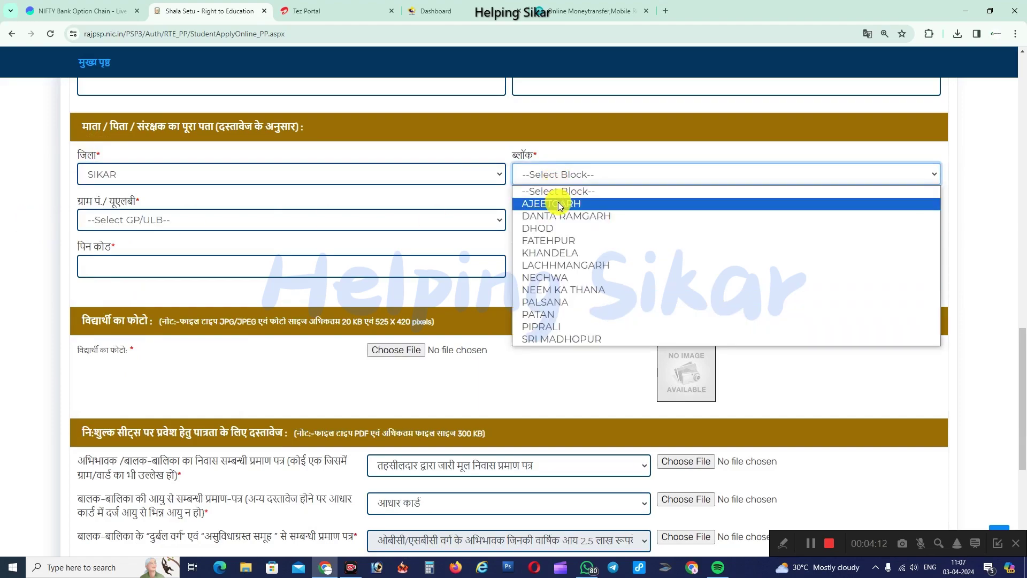
{"action": "left_click", "coordinate": [563, 214]}
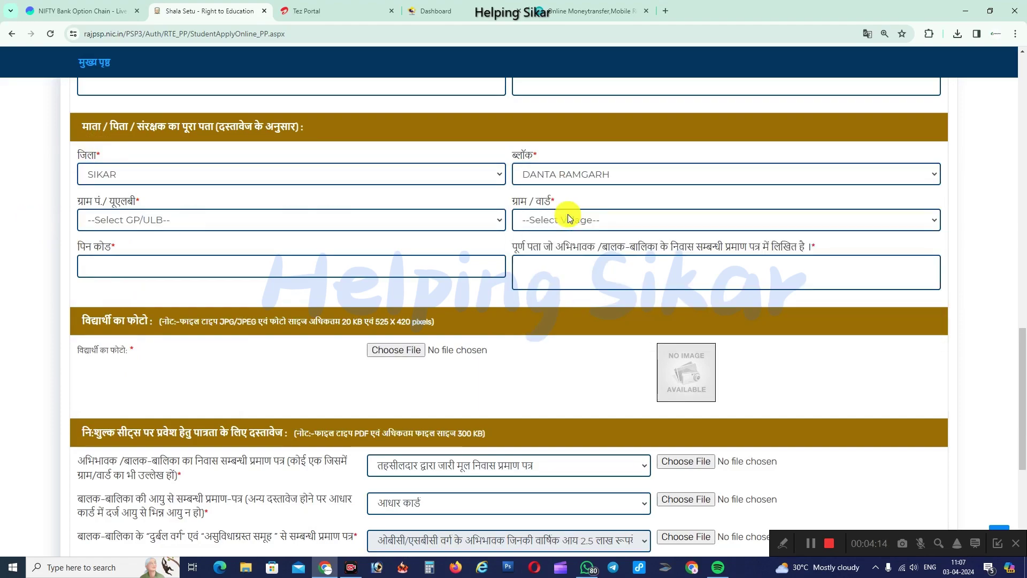
Set the address gram panchayat to BAY and the village to Adarsh Nagar.
{"action": "left_click", "coordinate": [278, 224]}
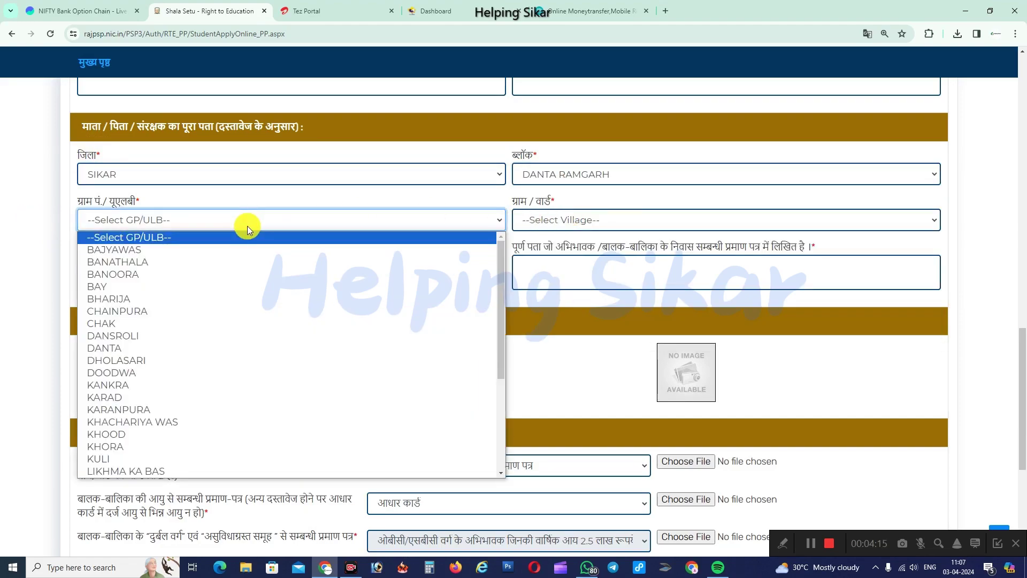
{"action": "left_click", "coordinate": [167, 286]}
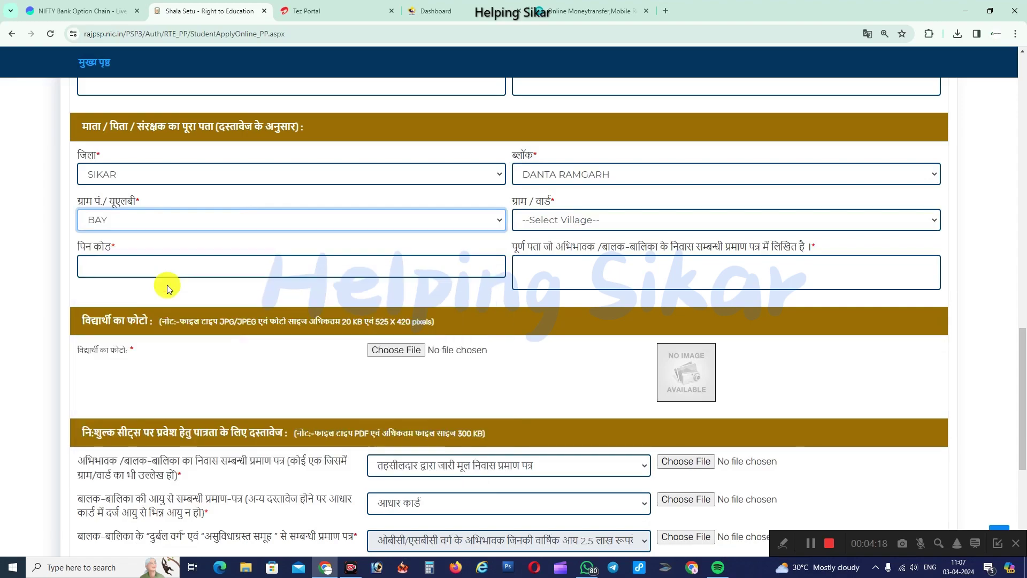
{"action": "left_click", "coordinate": [610, 222]}
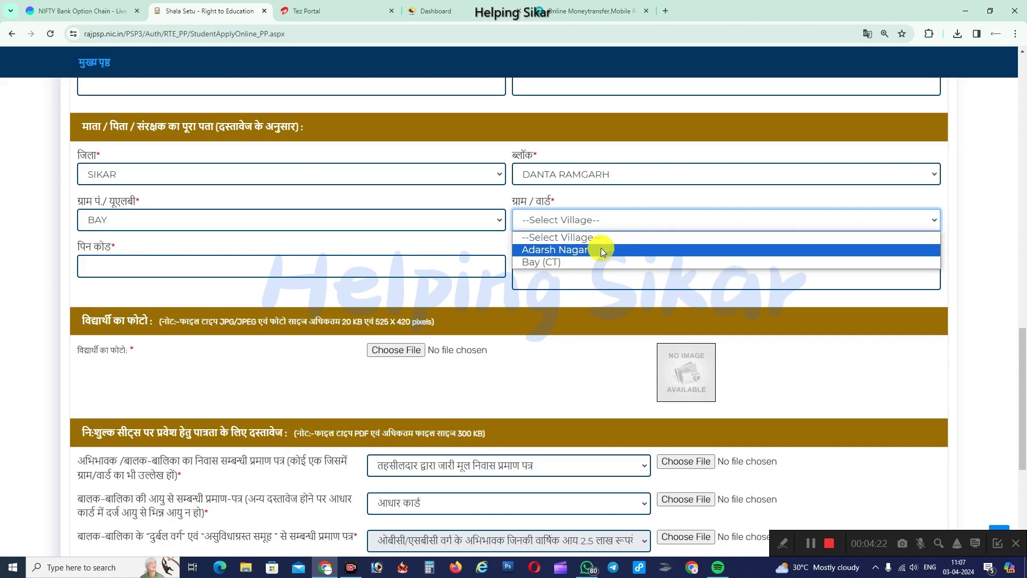
{"action": "left_click", "coordinate": [601, 249]}
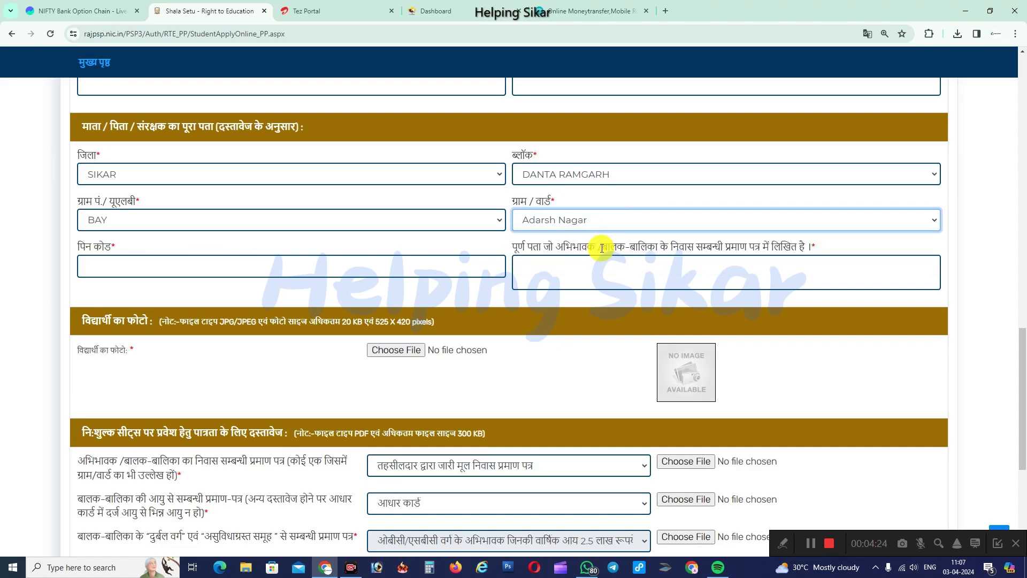
Check the PIN code and full address fields and the photo requirements, and attach DEMO.jpg as the student's photo.
{"action": "left_click", "coordinate": [139, 268]}
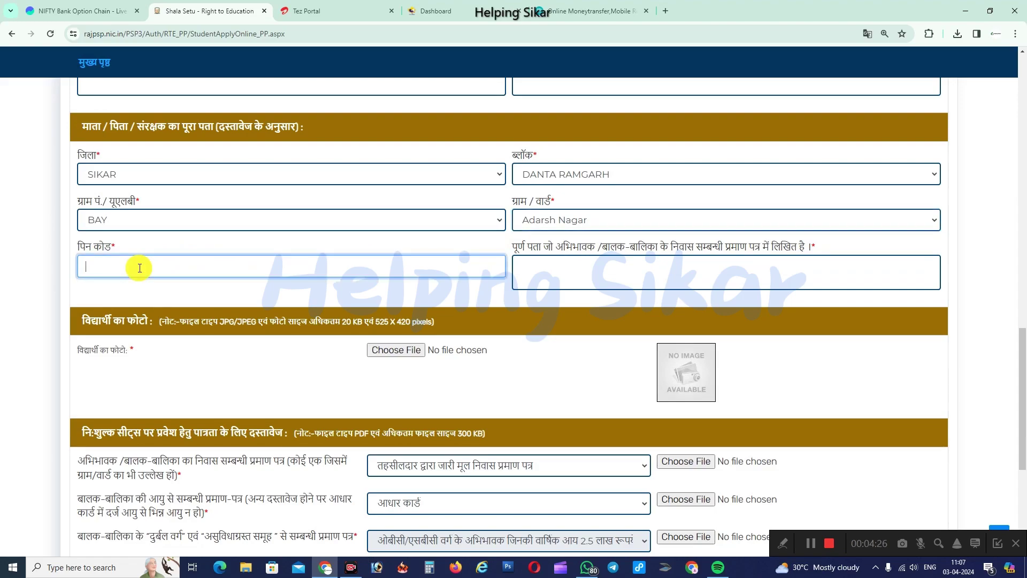
{"action": "left_click", "coordinate": [562, 276]}
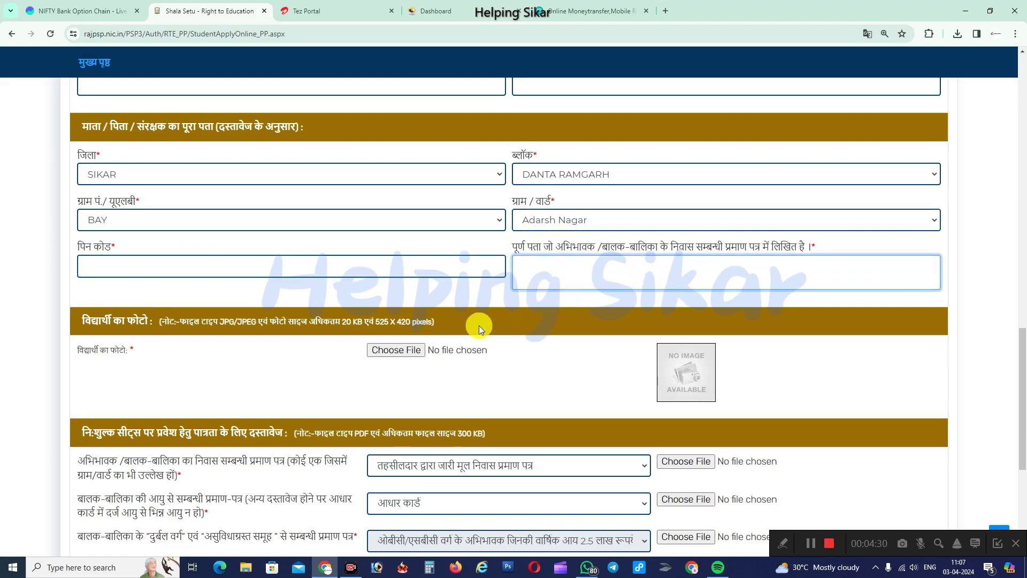
{"action": "left_click_drag", "start_coordinate": [76, 319], "coordinate": [419, 321]}
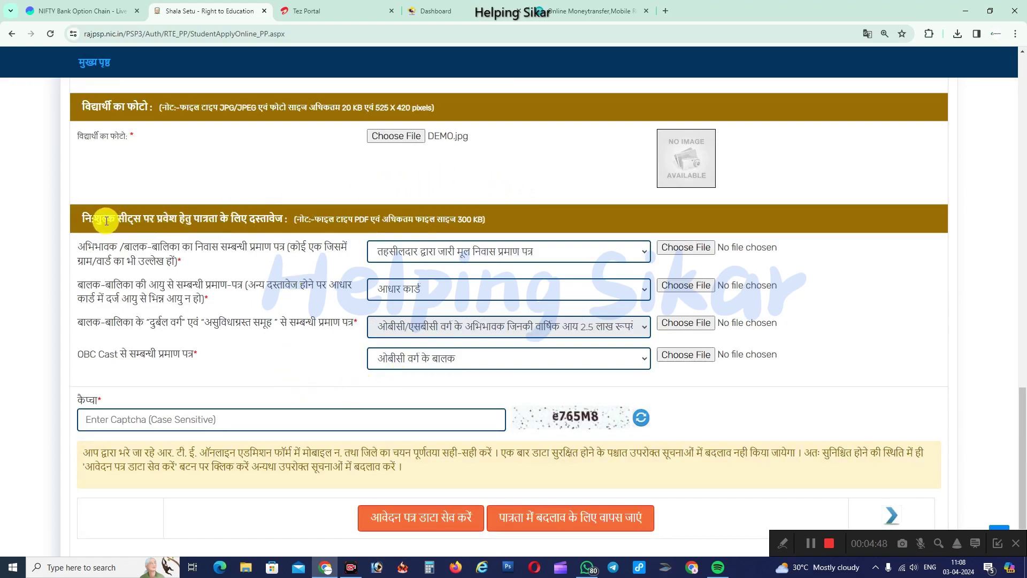
Check the file type and size limits for eligibility documents and the document options for residence proof.
{"action": "left_click_drag", "start_coordinate": [92, 216], "coordinate": [444, 225]}
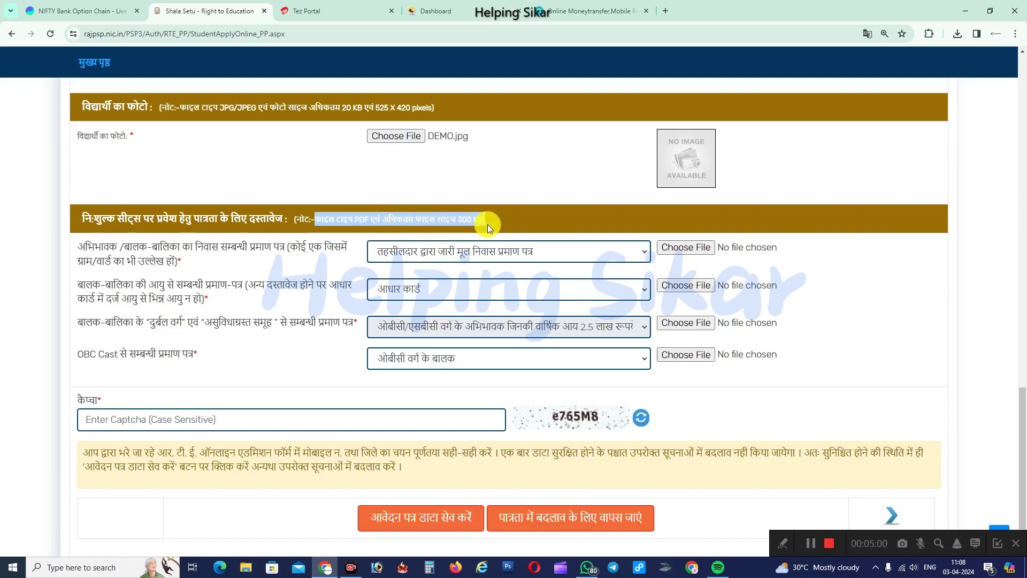
{"action": "left_click_drag", "start_coordinate": [78, 246], "coordinate": [285, 252]}
{"action": "left_click", "coordinate": [390, 252]}
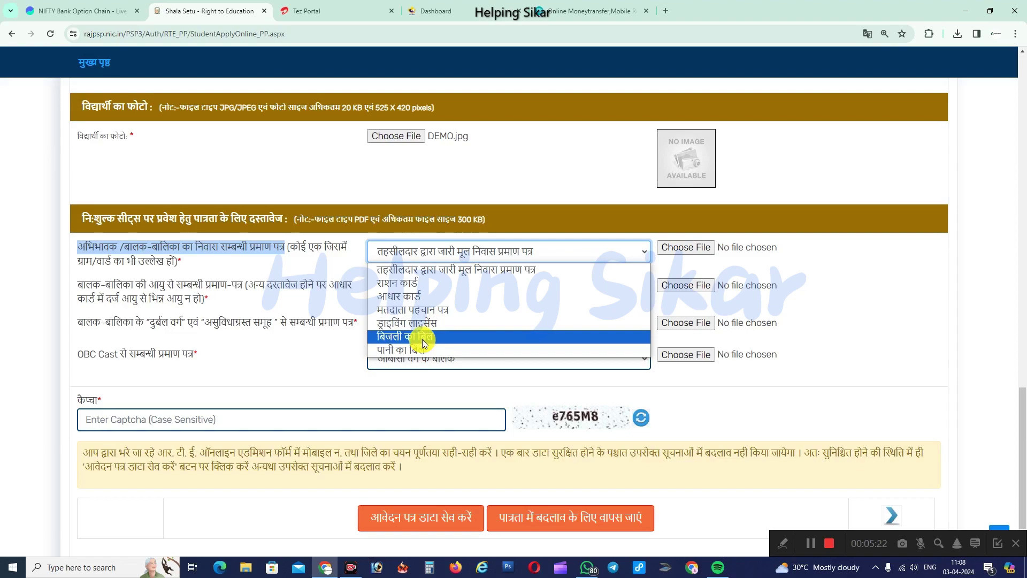
{"action": "left_click", "coordinate": [165, 308]}
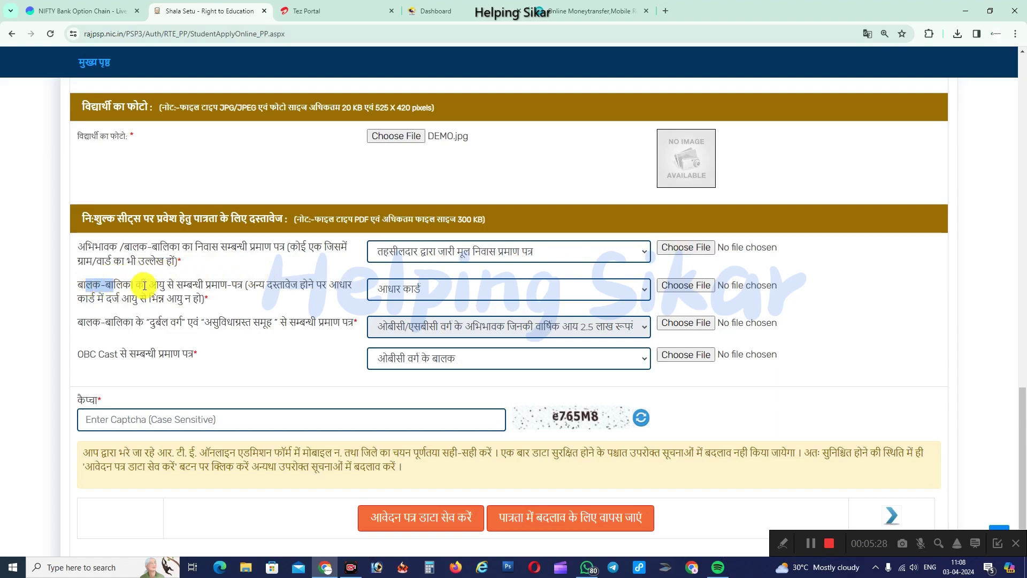
Check which document types are accepted as the child's age proof.
{"action": "left_click_drag", "start_coordinate": [84, 284], "coordinate": [213, 300]}
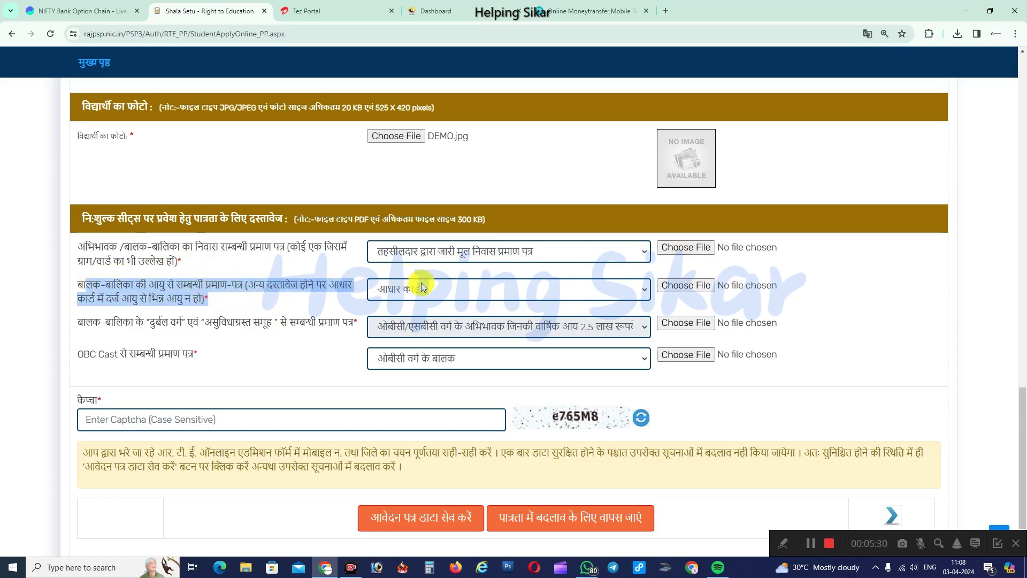
{"action": "left_click", "coordinate": [423, 288]}
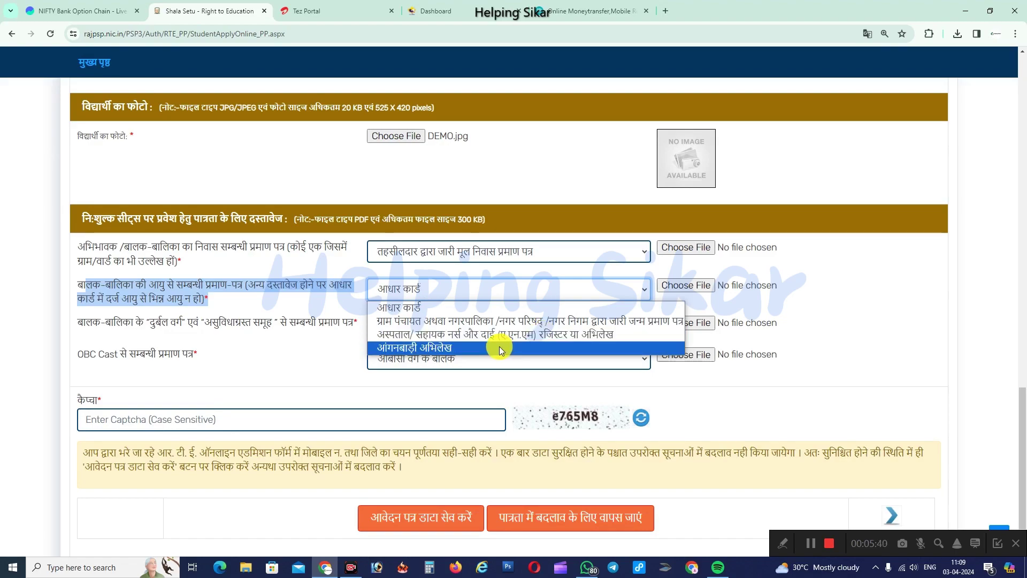
{"action": "left_click", "coordinate": [206, 293]}
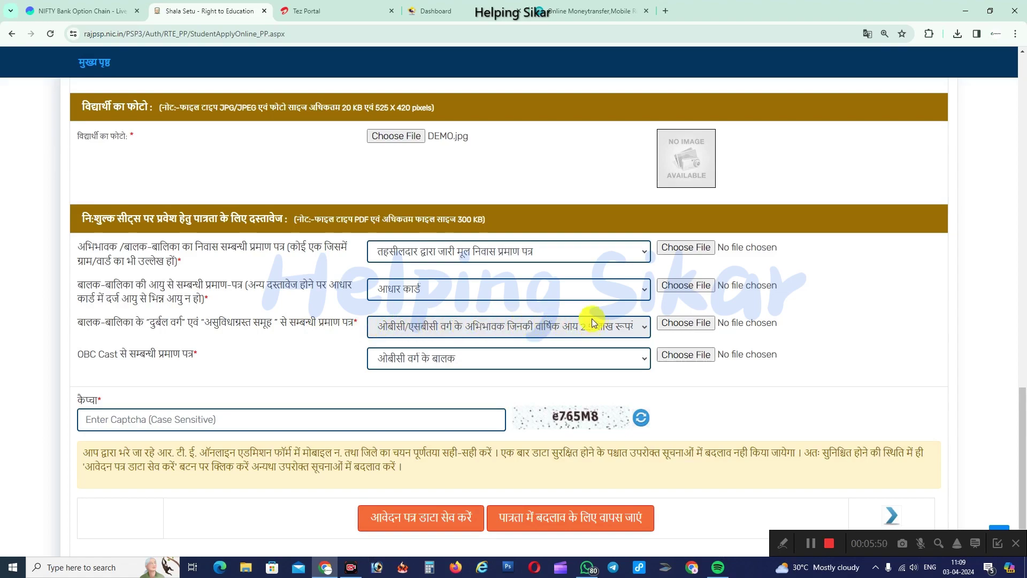
Review the OBC caste certificate requirement and its options, along with the captcha field.
{"action": "left_click", "coordinate": [472, 363]}
{"action": "left_click", "coordinate": [118, 349]}
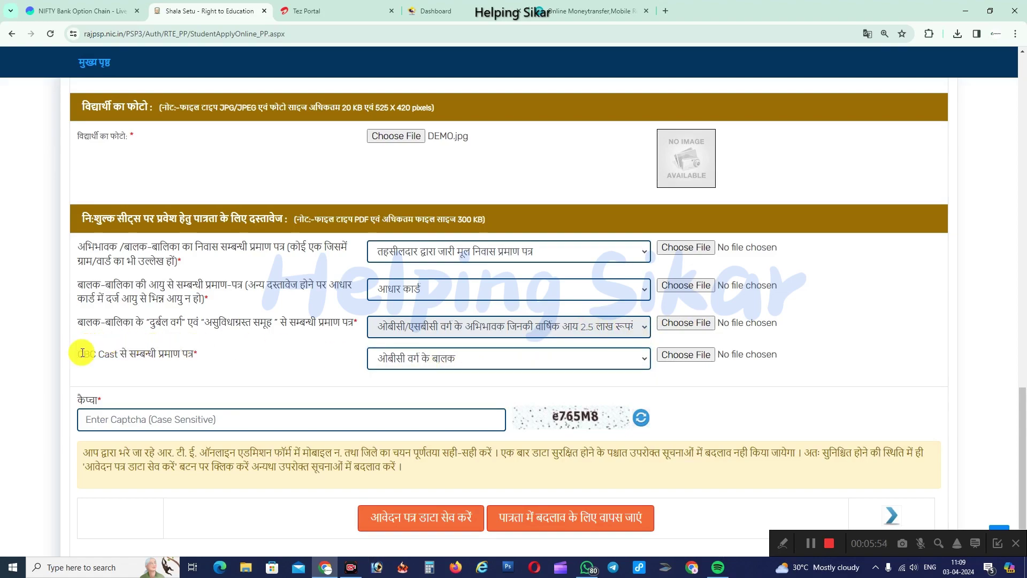
{"action": "left_click_drag", "start_coordinate": [78, 352], "coordinate": [375, 360]}
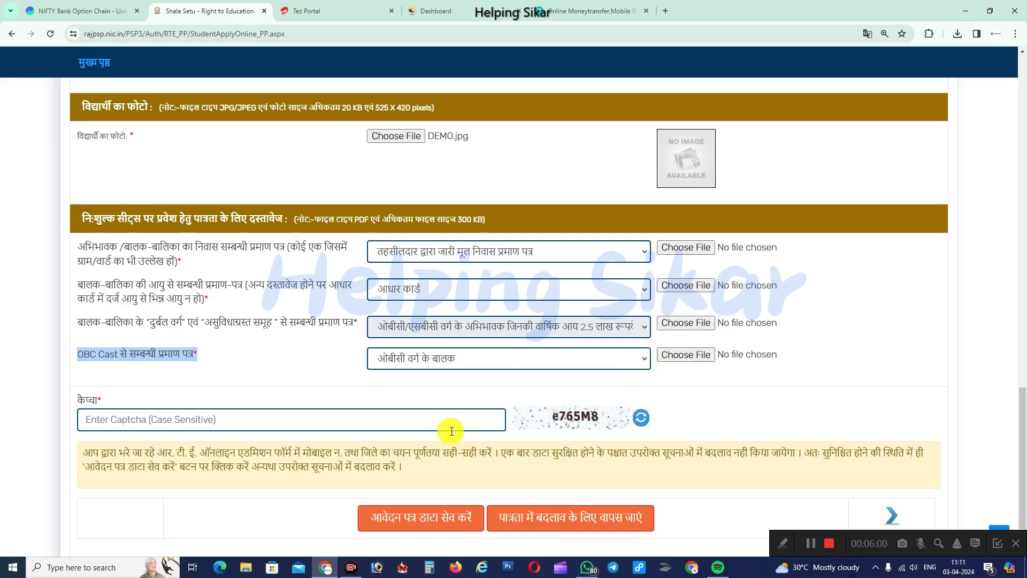
{"action": "left_click_drag", "start_coordinate": [77, 400], "coordinate": [108, 402]}
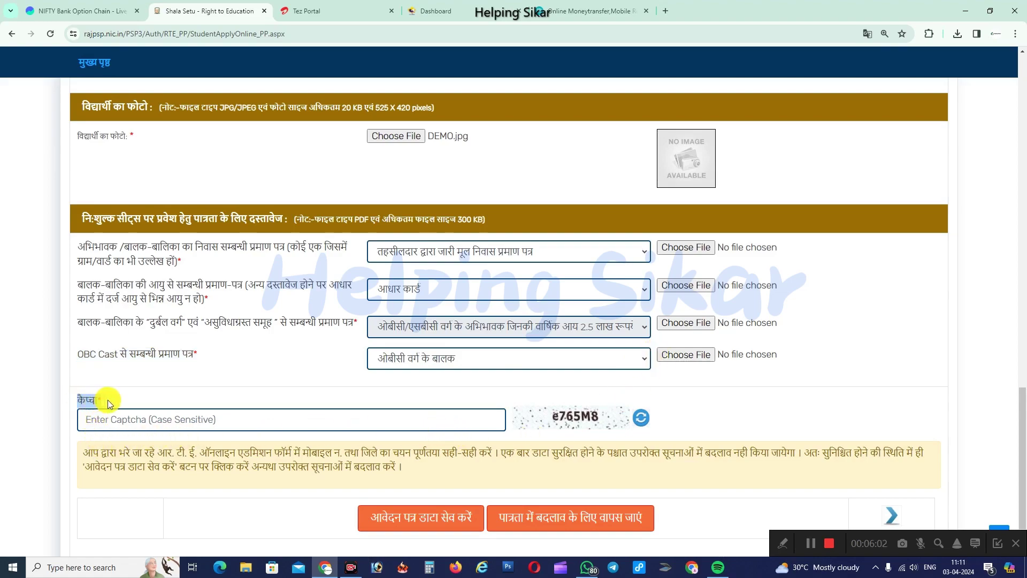
{"action": "left_click", "coordinate": [128, 420]}
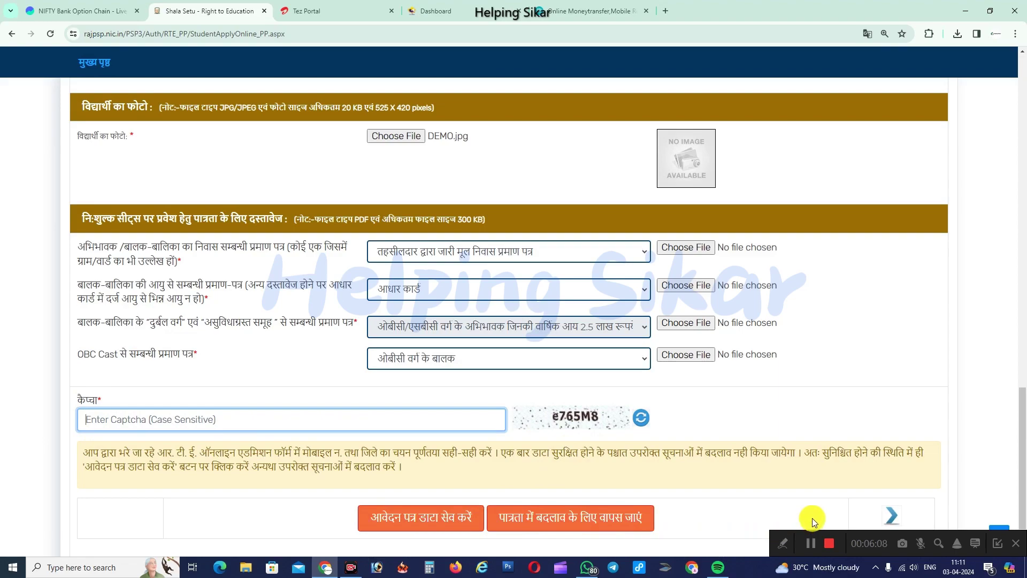
{"action": "left_click", "coordinate": [787, 545]}
{"action": "left_click", "coordinate": [702, 543]}
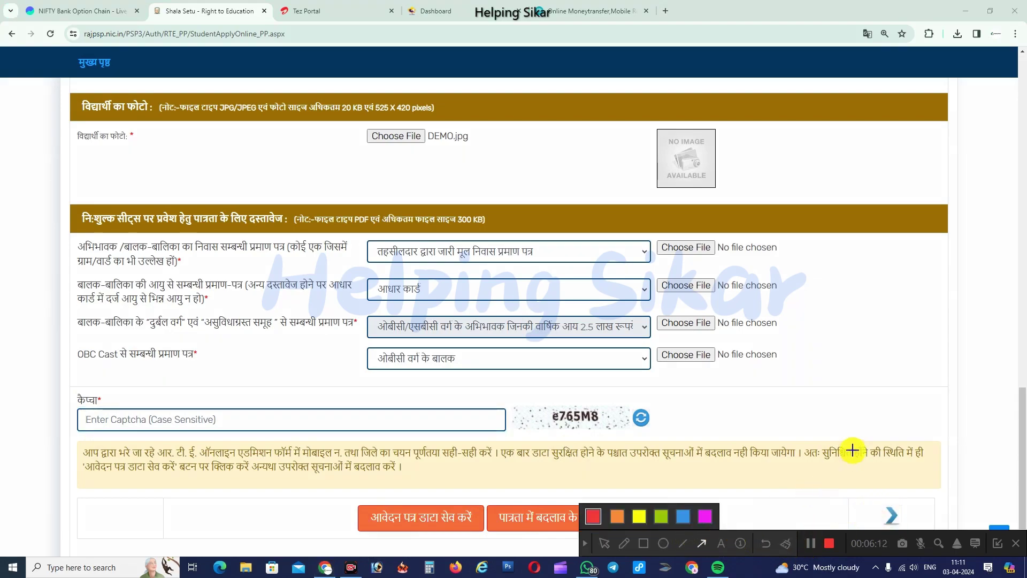
{"action": "left_click_drag", "start_coordinate": [853, 451], "coordinate": [877, 506]}
{"action": "left_click", "coordinate": [583, 543]}
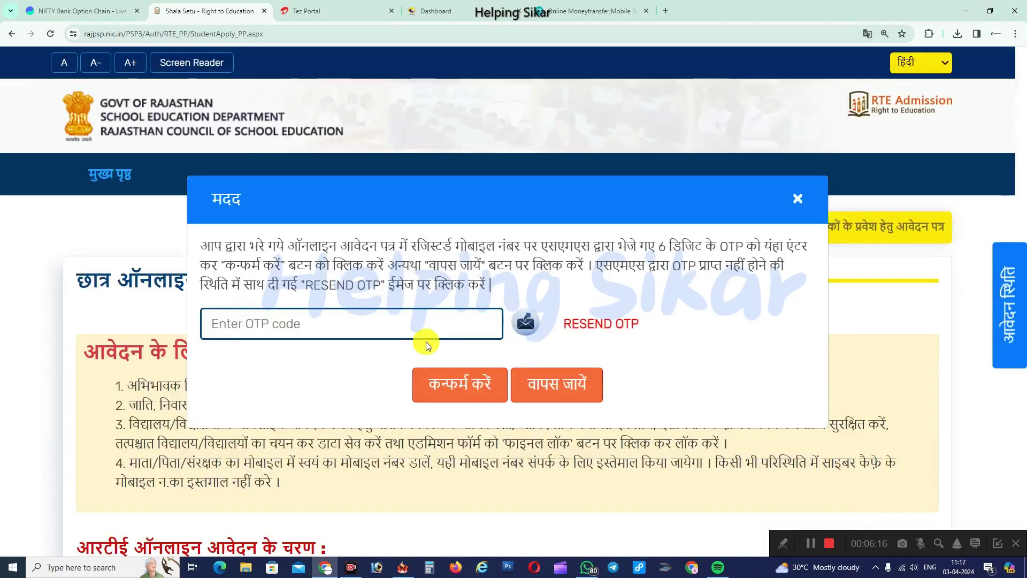
Enter the OTP code sent to the registered mobile number and confirm it.
{"action": "left_click", "coordinate": [261, 329]}
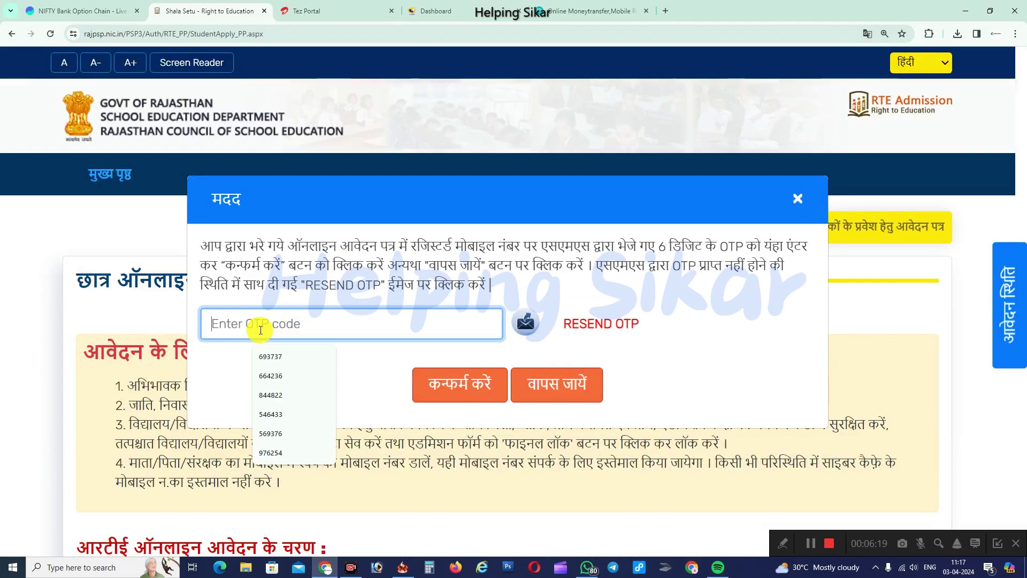
{"action": "left_click", "coordinate": [461, 392]}
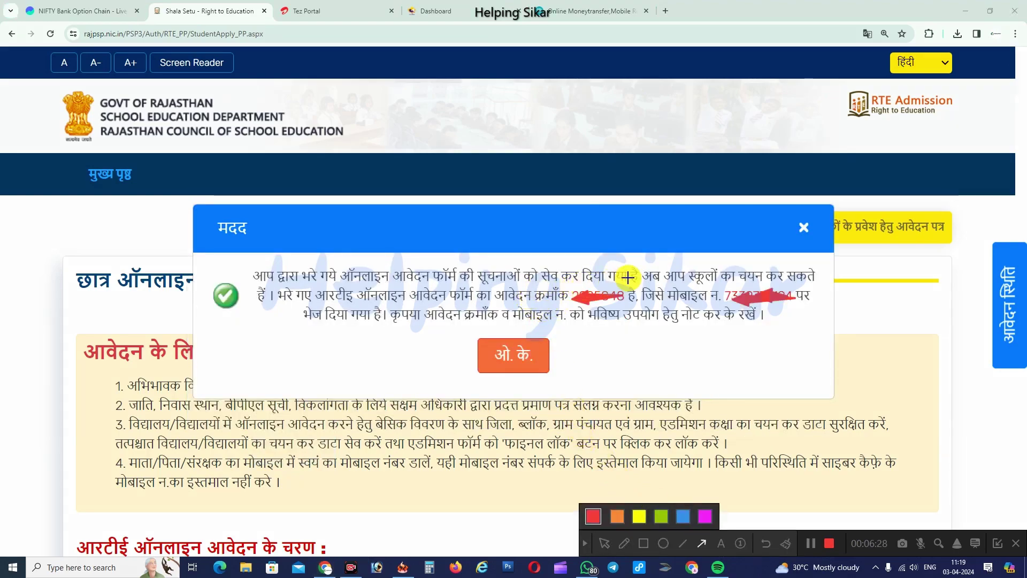
{"action": "left_click_drag", "start_coordinate": [629, 276], "coordinate": [568, 297]}
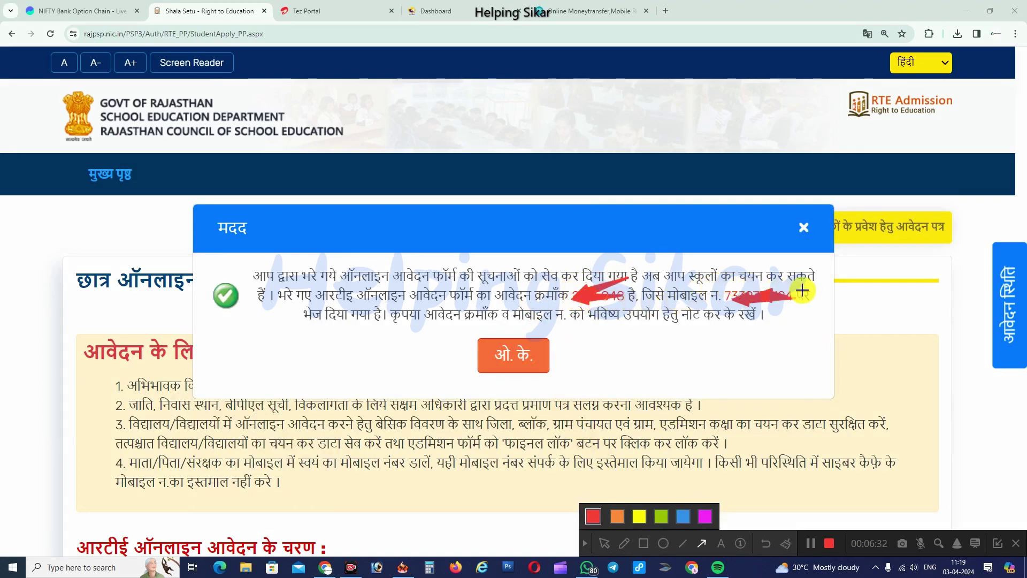
{"action": "left_click_drag", "start_coordinate": [803, 289], "coordinate": [719, 295]}
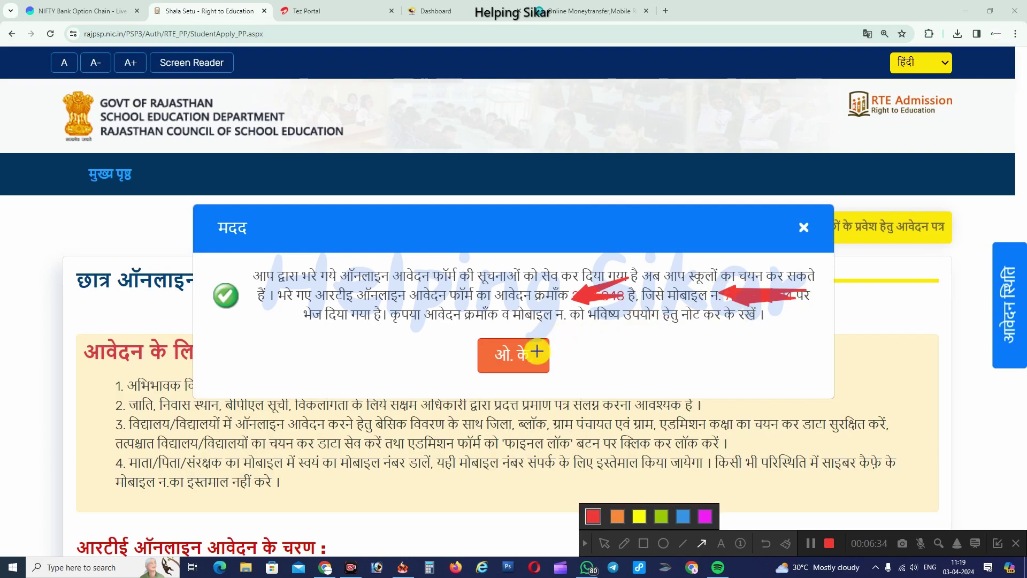
{"action": "left_click", "coordinate": [661, 516]}
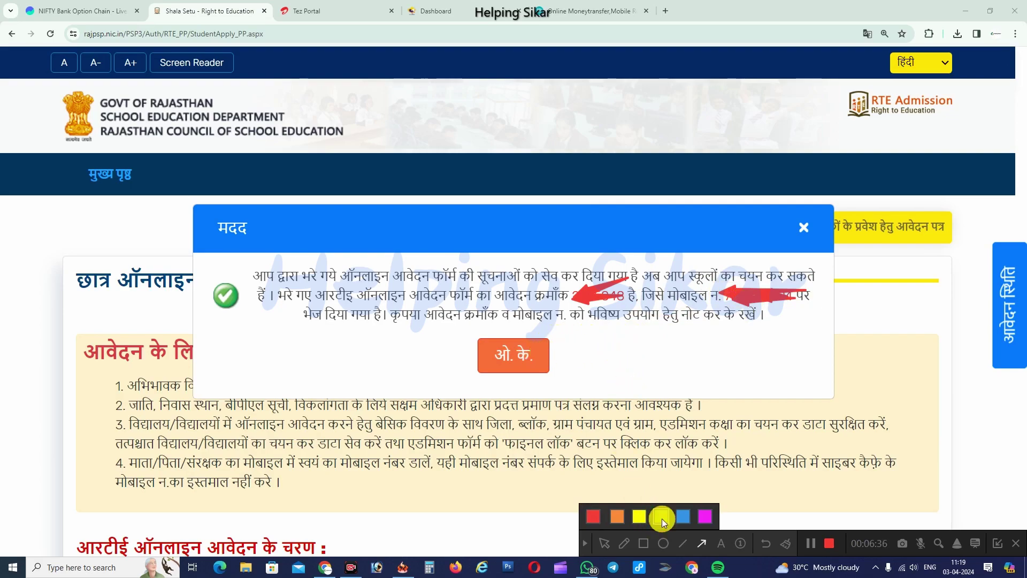
{"action": "left_click_drag", "start_coordinate": [631, 401], "coordinate": [552, 369]}
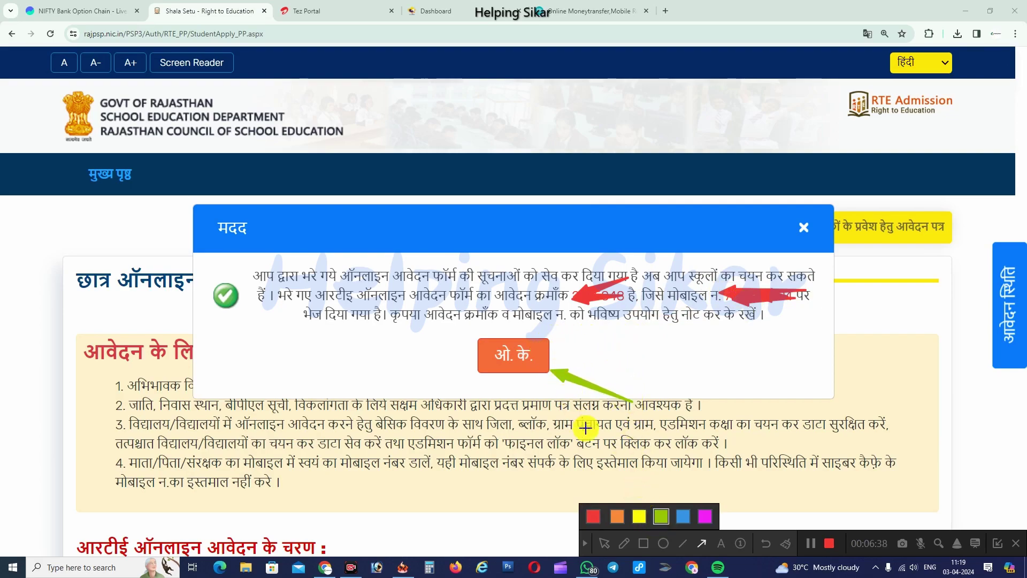
Acknowledge the application-saved notice and look through the saved general information down to the student photo.
{"action": "left_click", "coordinate": [492, 362]}
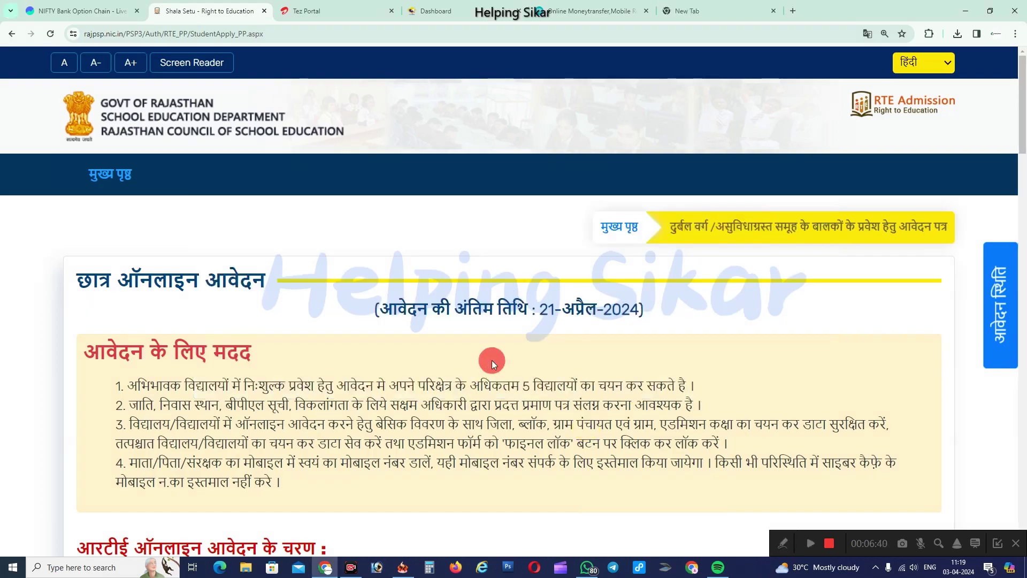
{"action": "scroll", "coordinate": [562, 331], "scroll_direction": "down", "scroll_amount": 8}
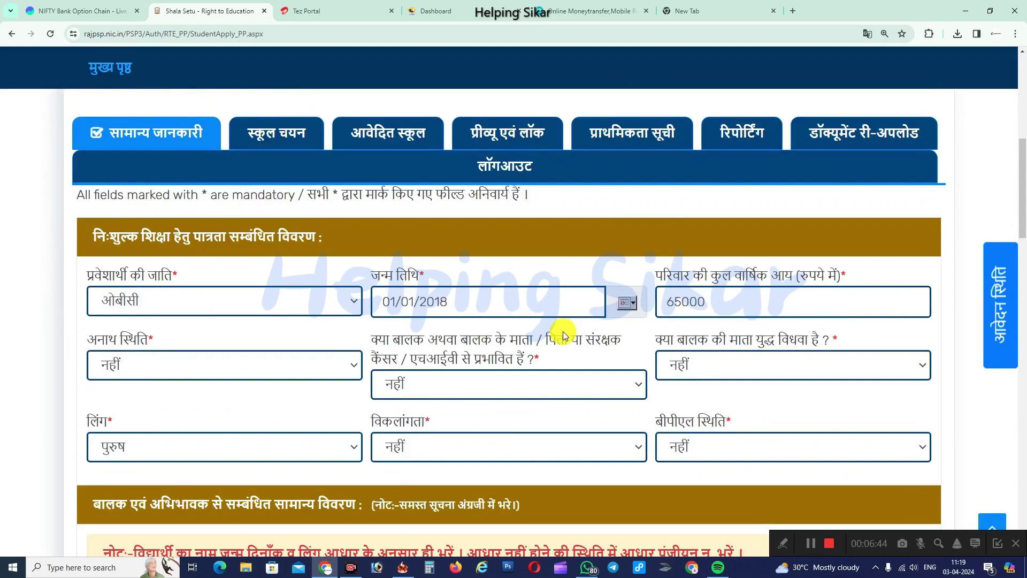
{"action": "scroll", "coordinate": [563, 332], "scroll_direction": "down", "scroll_amount": 15}
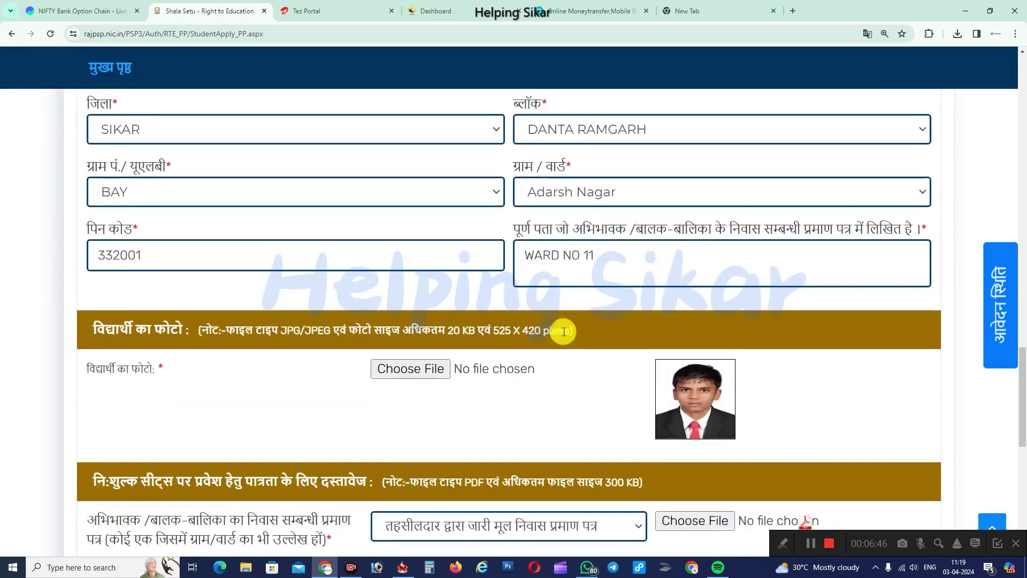
Fill in the captcha below the uploaded documents, save the application form data and dismiss the update notice.
{"action": "scroll", "coordinate": [563, 332], "scroll_direction": "down", "scroll_amount": 4}
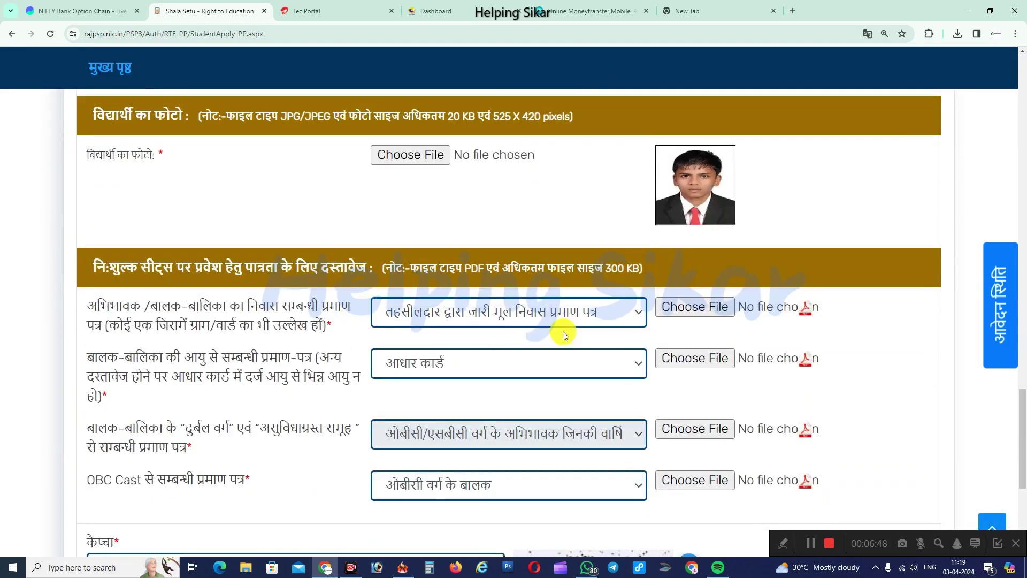
{"action": "scroll", "coordinate": [563, 334], "scroll_direction": "down", "scroll_amount": 4}
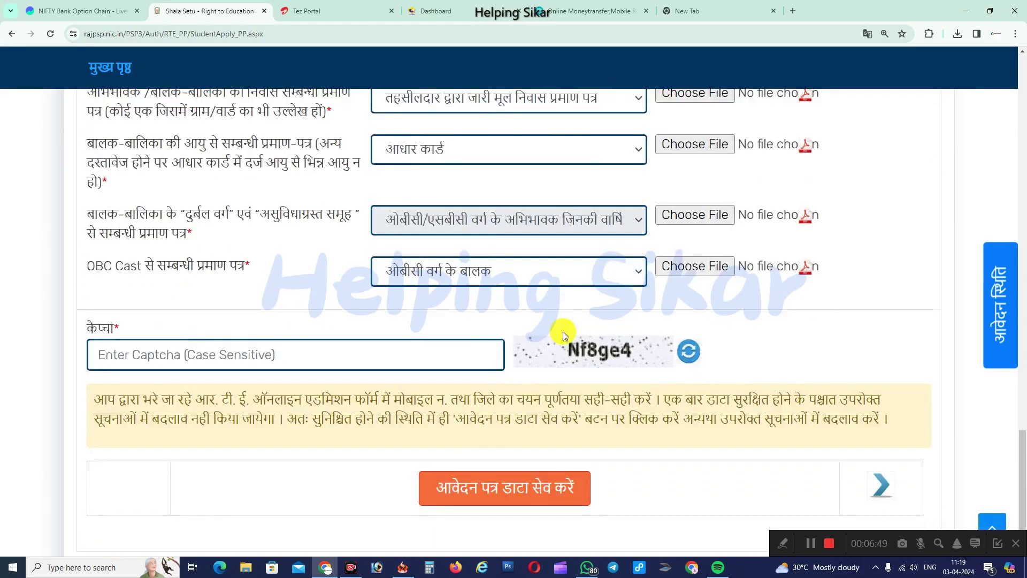
{"action": "left_click", "coordinate": [150, 358]}
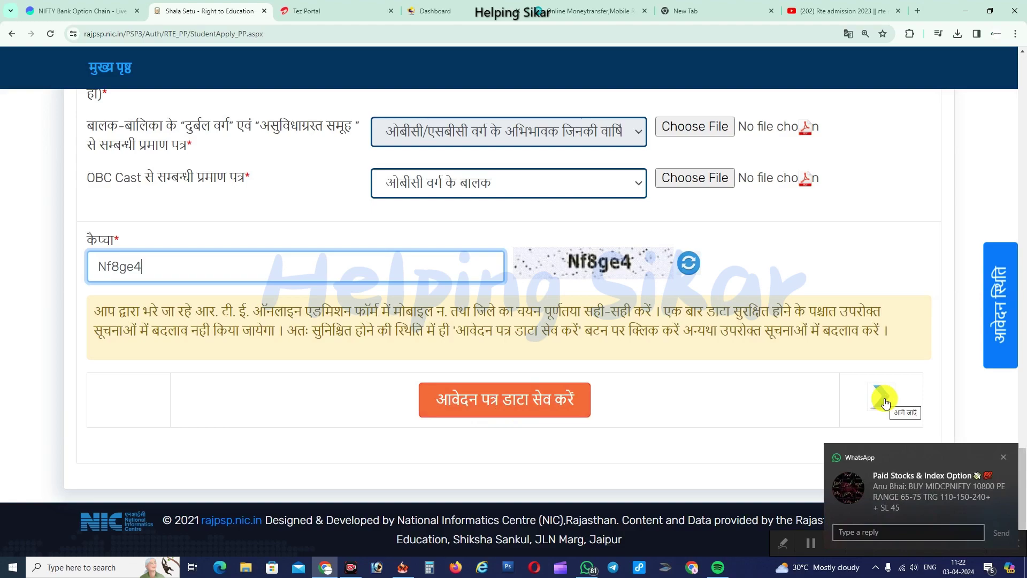
{"action": "left_click", "coordinate": [529, 404]}
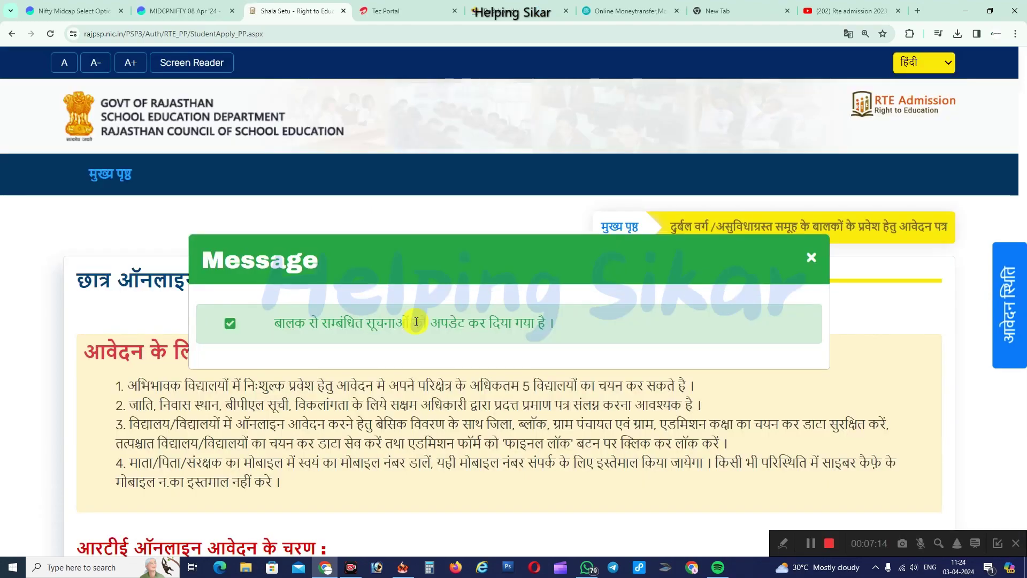
{"action": "left_click_drag", "start_coordinate": [581, 332], "coordinate": [282, 320]}
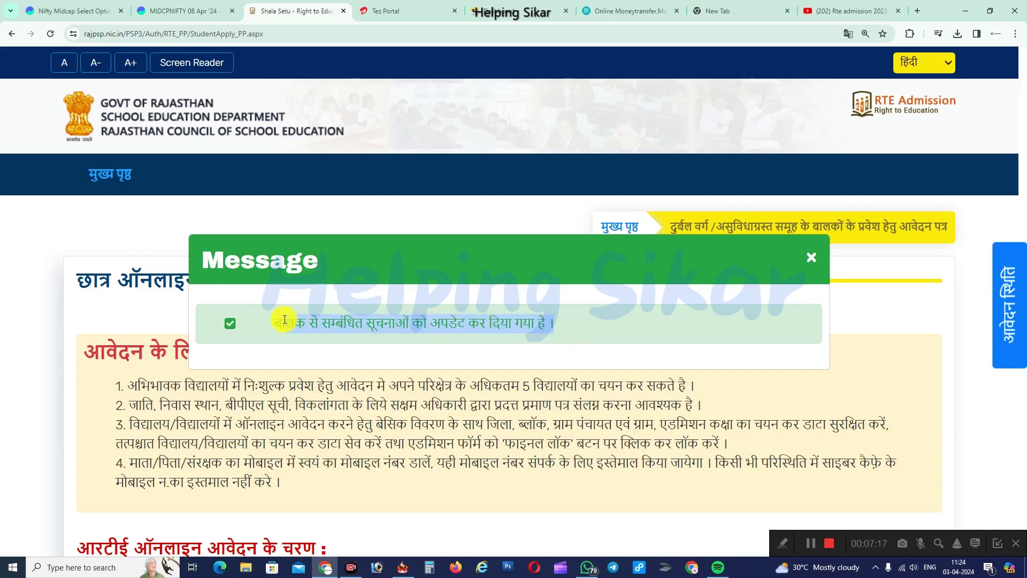
{"action": "left_click", "coordinate": [806, 259]}
In the location-based school search, set the village/ward to Bay (CT) for block DANTA RAMGARH and panchayat BAY.
{"action": "scroll", "coordinate": [427, 438], "scroll_direction": "down", "scroll_amount": 5}
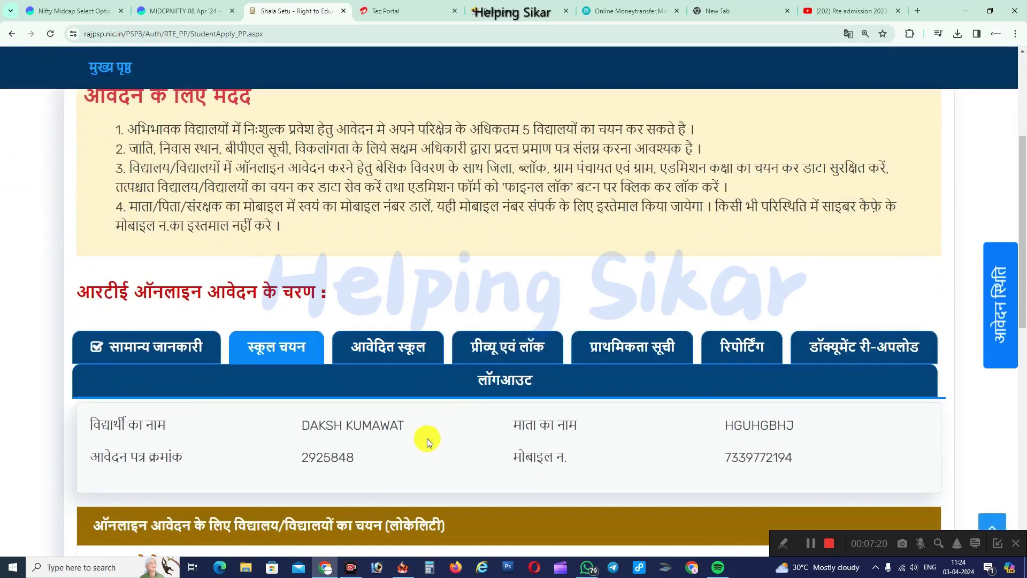
{"action": "scroll", "coordinate": [427, 438], "scroll_direction": "down", "scroll_amount": 10}
{"action": "scroll", "coordinate": [427, 438], "scroll_direction": "up", "scroll_amount": 4}
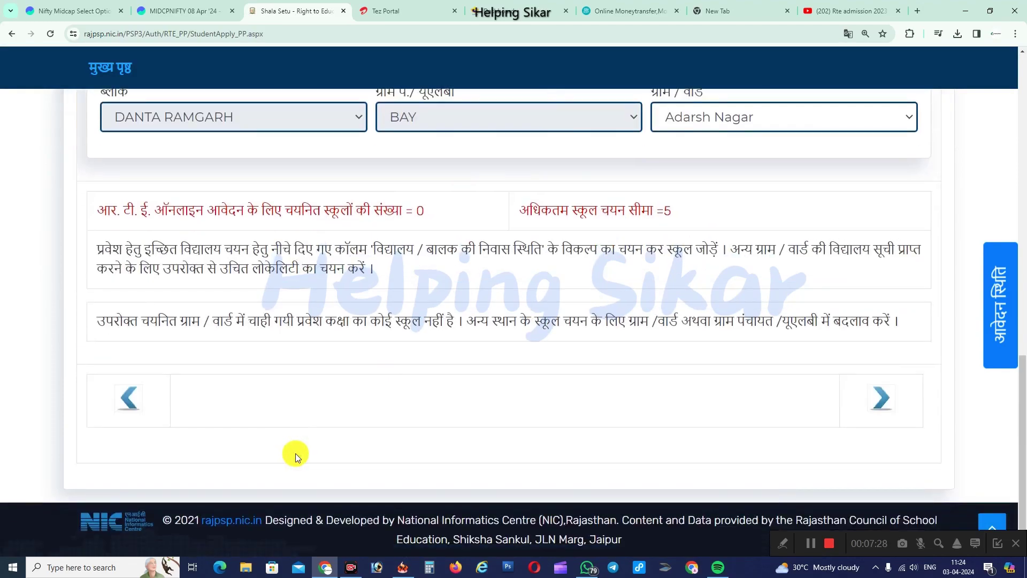
{"action": "scroll", "coordinate": [293, 454], "scroll_direction": "down", "scroll_amount": 4}
{"action": "scroll", "coordinate": [695, 222], "scroll_direction": "up", "scroll_amount": 4}
{"action": "left_click", "coordinate": [679, 332]}
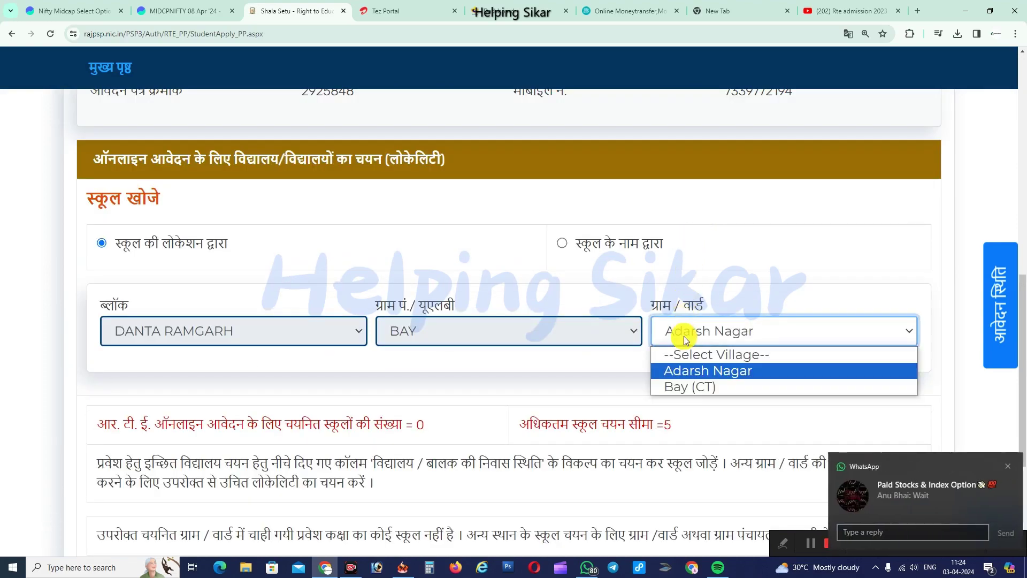
{"action": "left_click", "coordinate": [698, 386]}
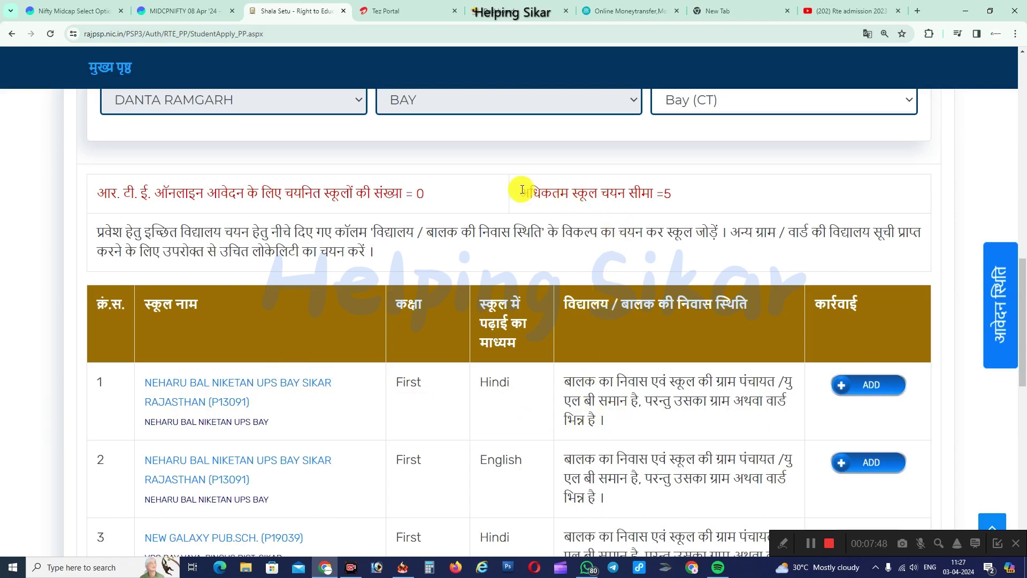
Add the English-medium SURYA PUB. UP SCHOOL BAY (P50337) to the application, close the notice and check the selected-school count.
{"action": "left_click_drag", "start_coordinate": [520, 191], "coordinate": [665, 190]}
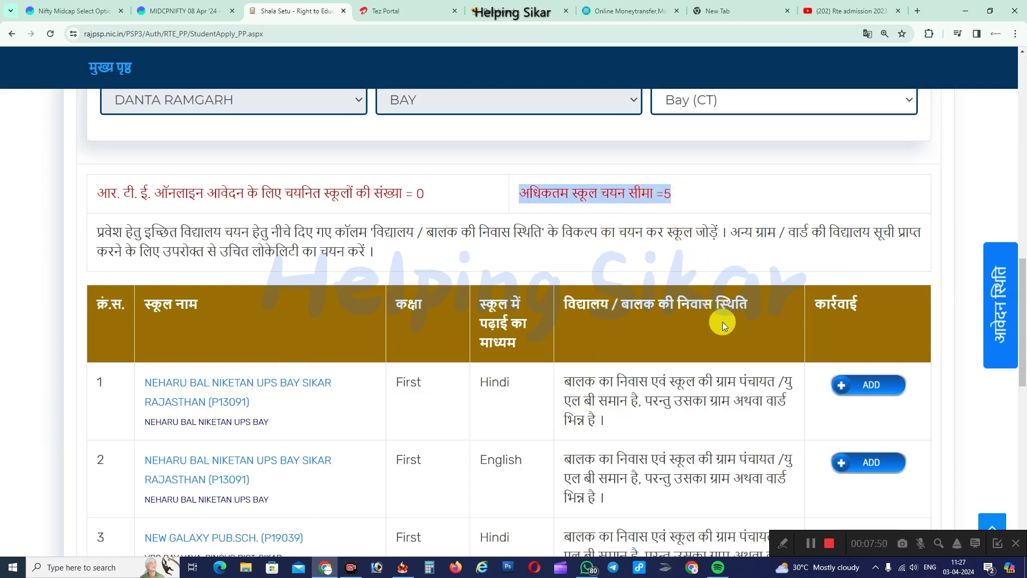
{"action": "scroll", "coordinate": [868, 370], "scroll_direction": "down", "scroll_amount": 8}
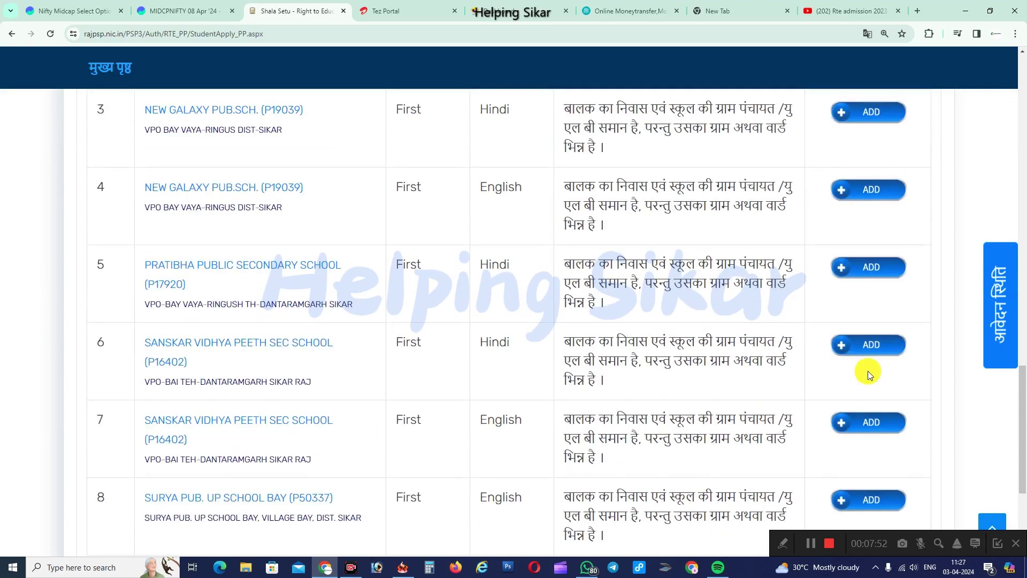
{"action": "scroll", "coordinate": [868, 370], "scroll_direction": "down", "scroll_amount": 4}
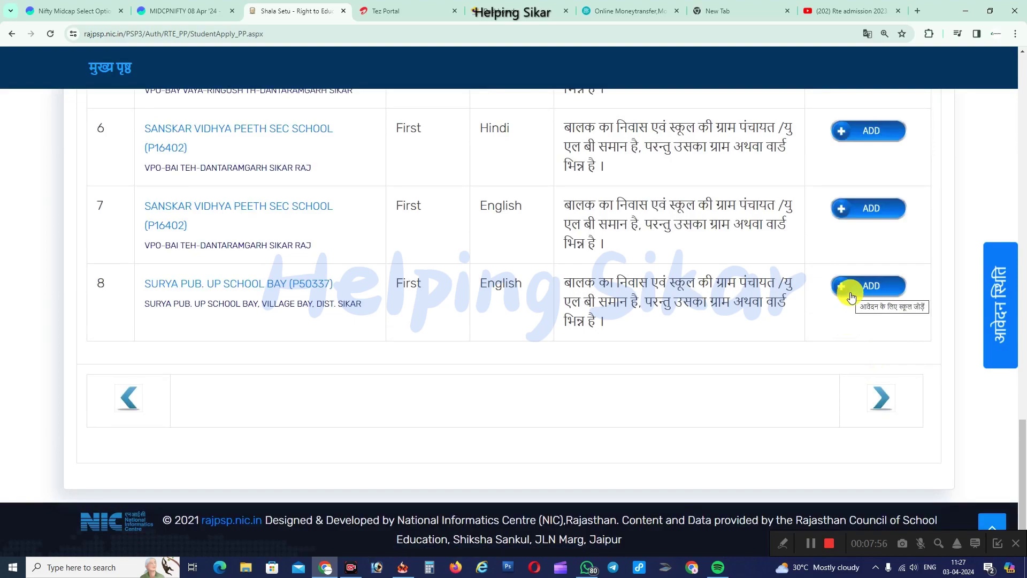
{"action": "left_click", "coordinate": [851, 295]}
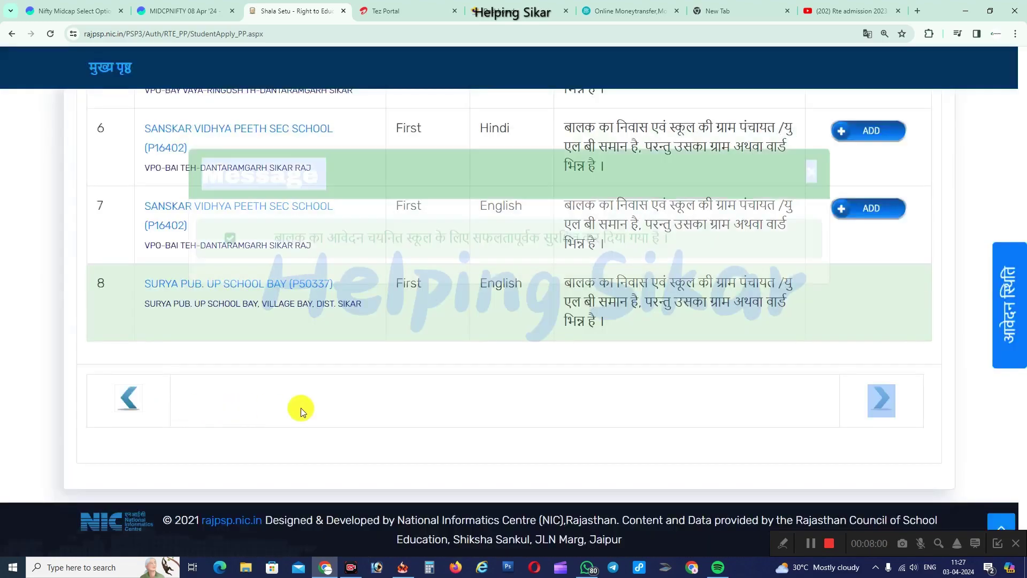
{"action": "left_click", "coordinate": [814, 253]}
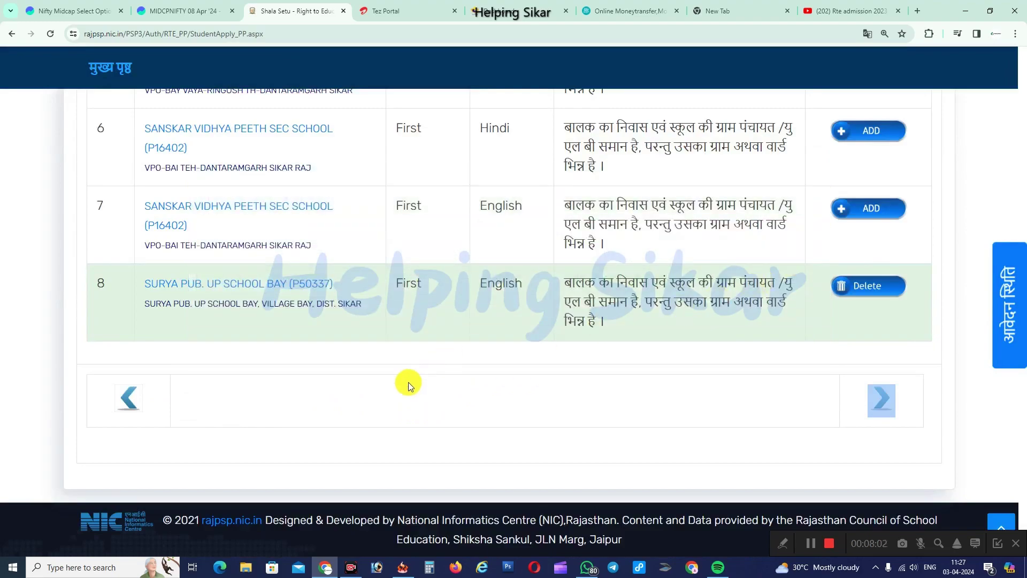
{"action": "scroll", "coordinate": [392, 397], "scroll_direction": "up", "scroll_amount": 15}
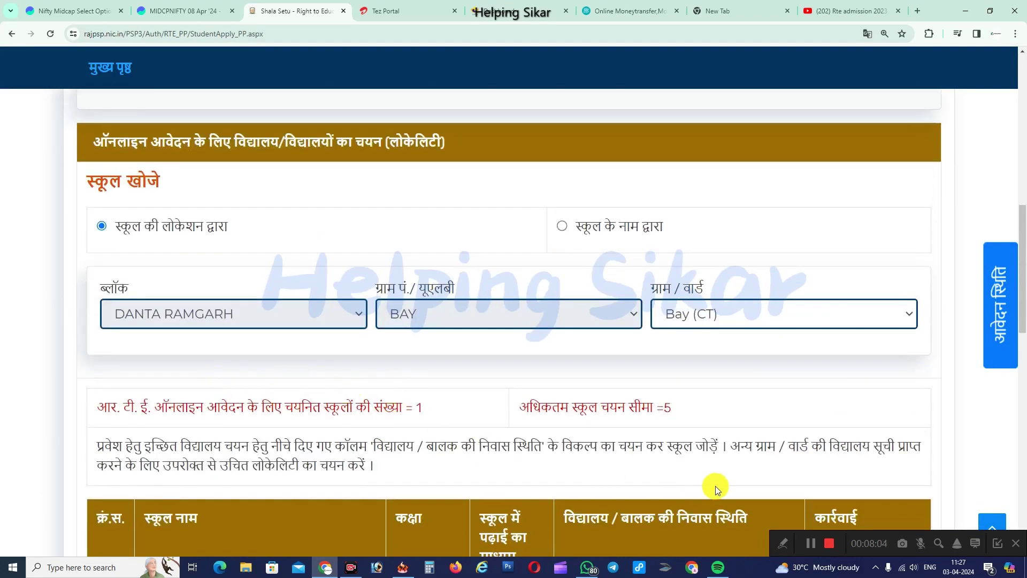
{"action": "scroll", "coordinate": [498, 428], "scroll_direction": "down", "scroll_amount": 15}
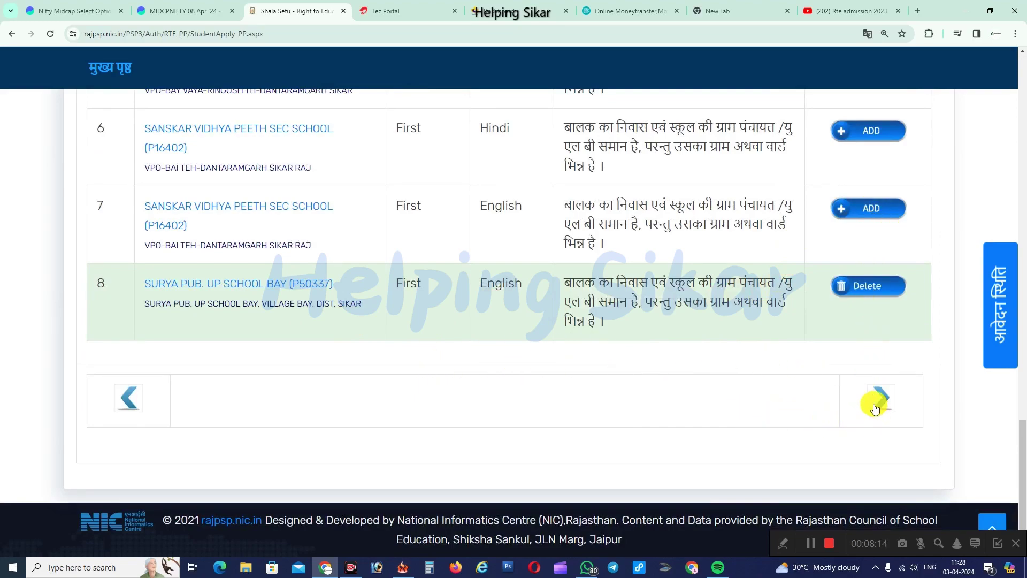
Review the chosen school in the applied schools stage and continue to the application preview and lock stage.
{"action": "left_click", "coordinate": [875, 404]}
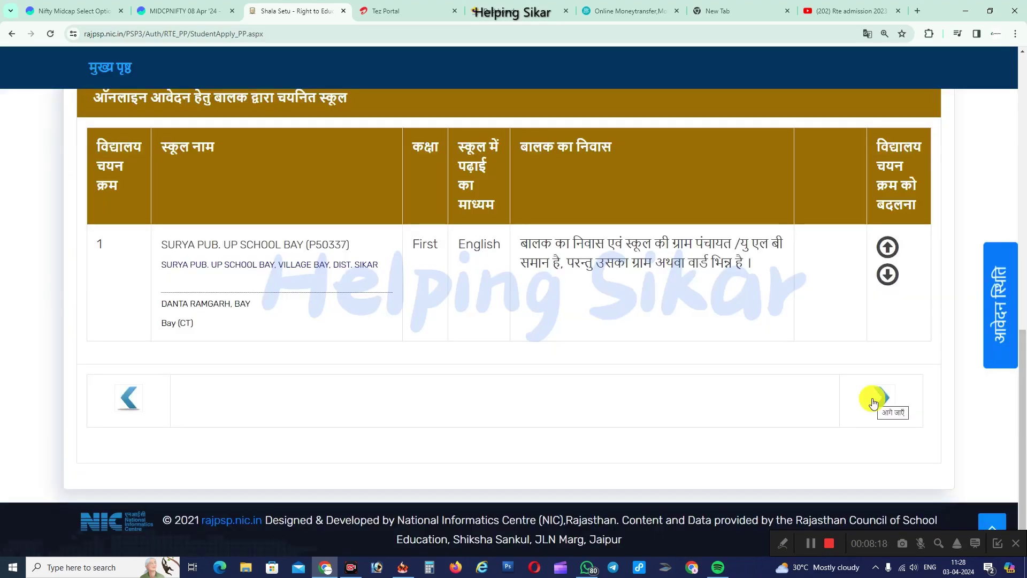
{"action": "scroll", "coordinate": [515, 272], "scroll_direction": "up", "scroll_amount": 3}
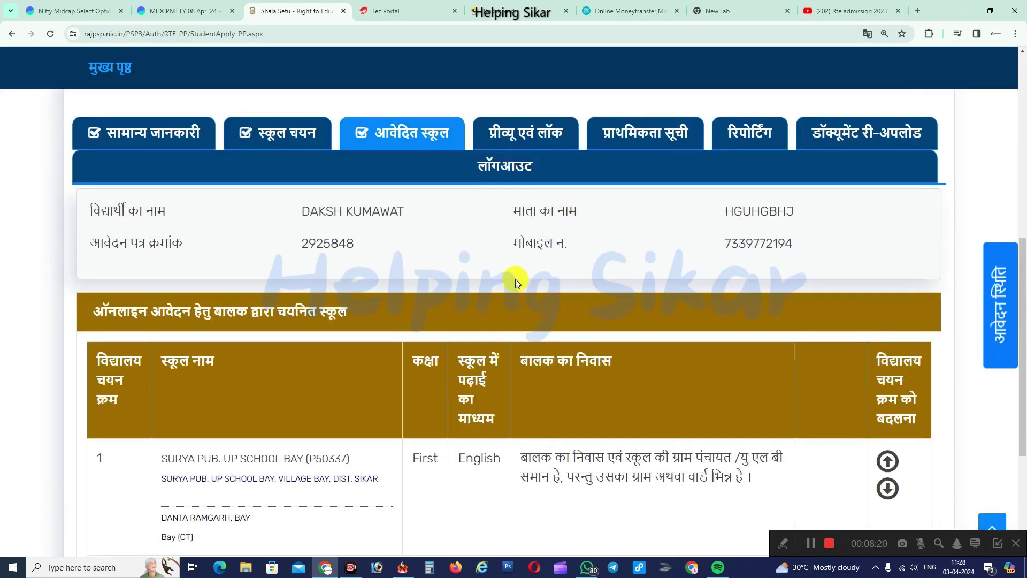
{"action": "scroll", "coordinate": [515, 278], "scroll_direction": "down", "scroll_amount": 3}
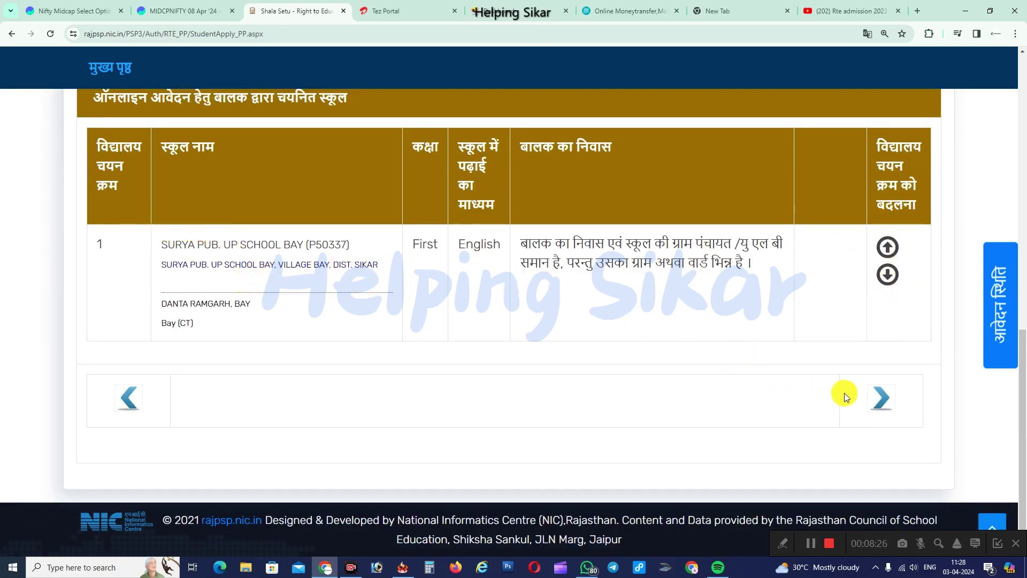
{"action": "left_click", "coordinate": [883, 409]}
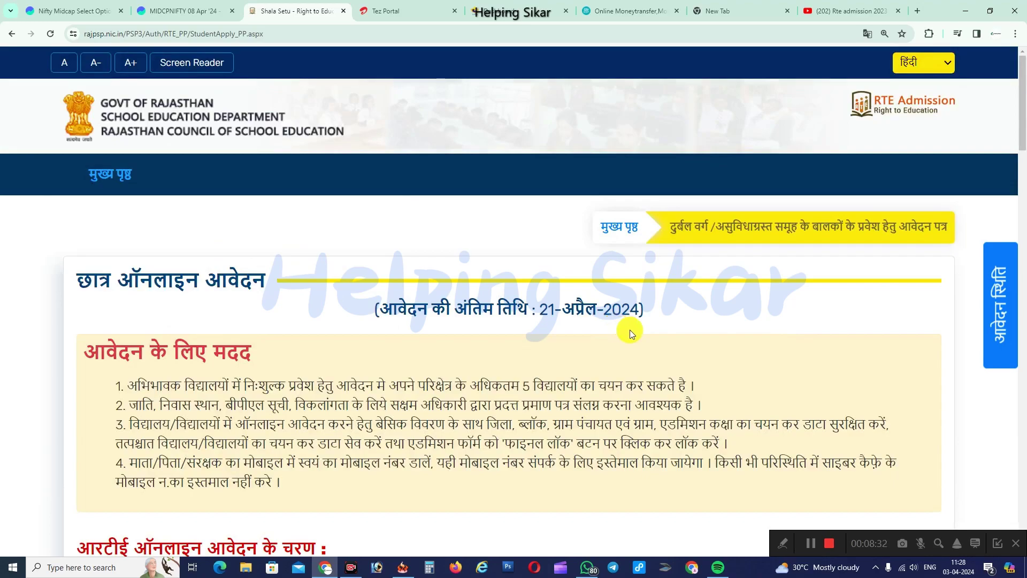
Look through the application preview down to the selected school table, the locking instructions and the save-and-lock option.
{"action": "scroll", "coordinate": [620, 337], "scroll_direction": "down", "scroll_amount": 20}
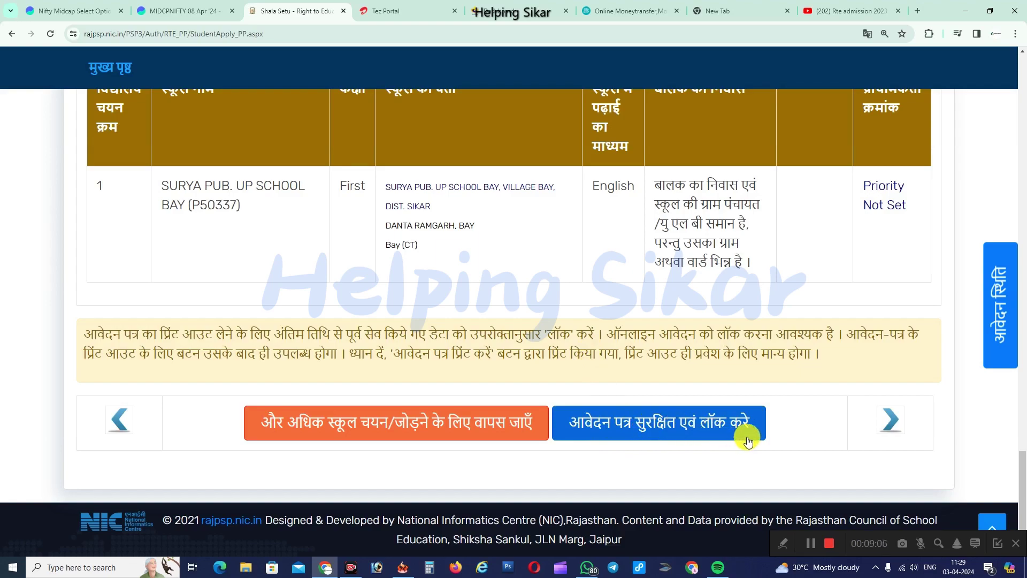
{"action": "scroll", "coordinate": [747, 441], "scroll_direction": "up", "scroll_amount": 4}
{"action": "scroll", "coordinate": [747, 441], "scroll_direction": "down", "scroll_amount": 4}
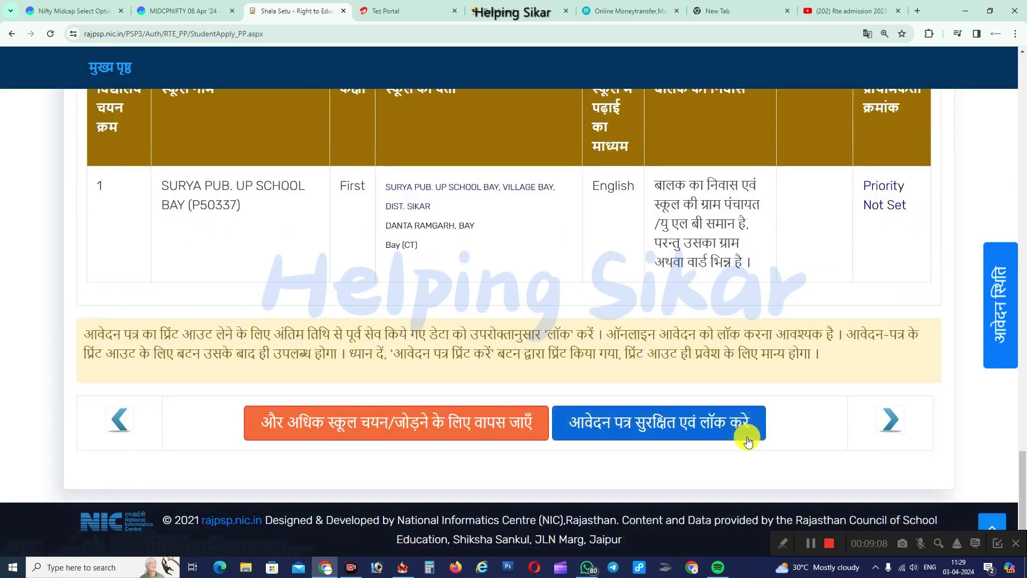